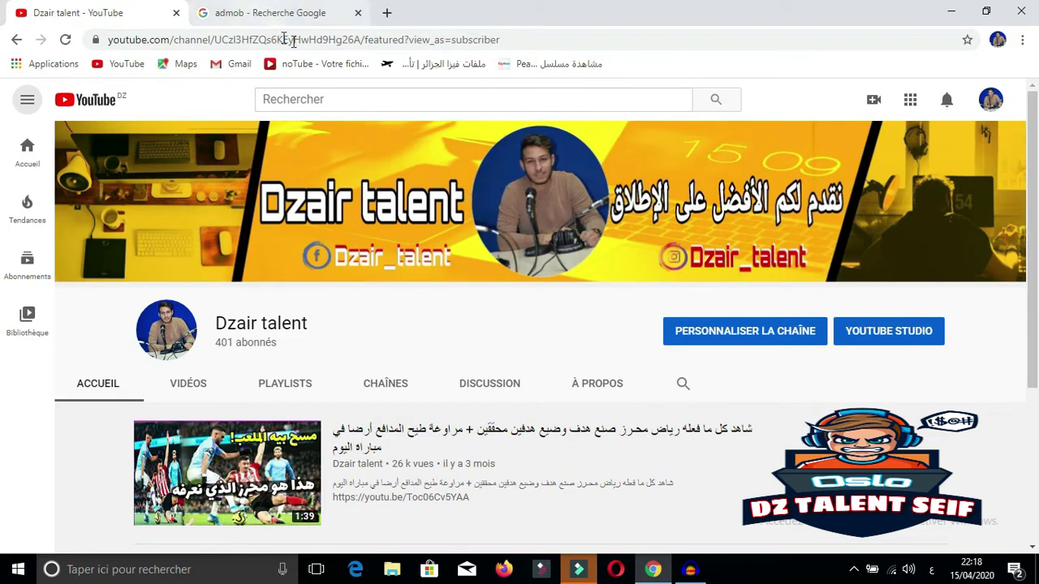
# Open the Google AdMob site from the admob search results and start the sign-up for an account
pyautogui.click(274, 12)
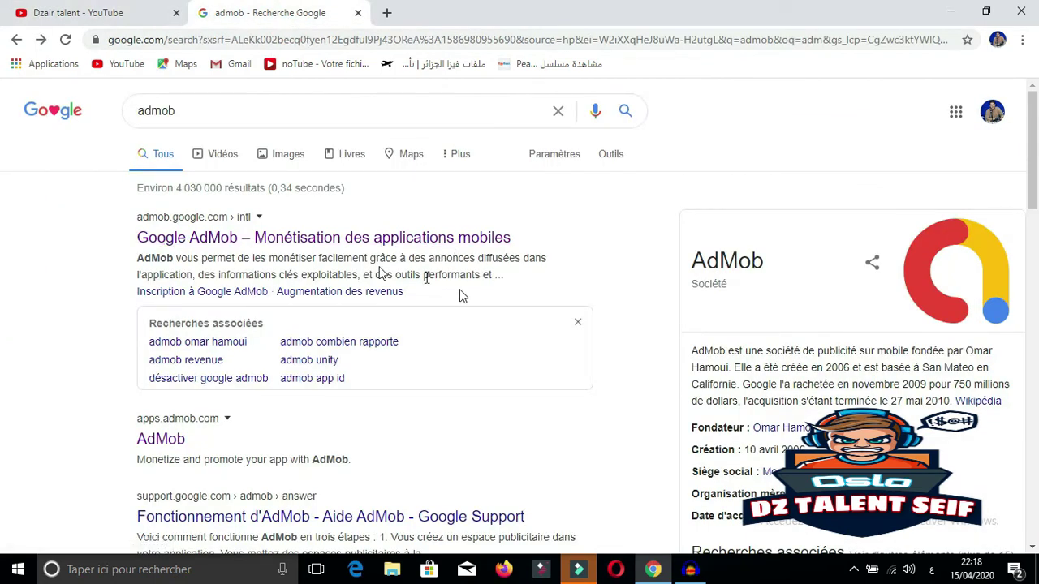
pyautogui.click(391, 243)
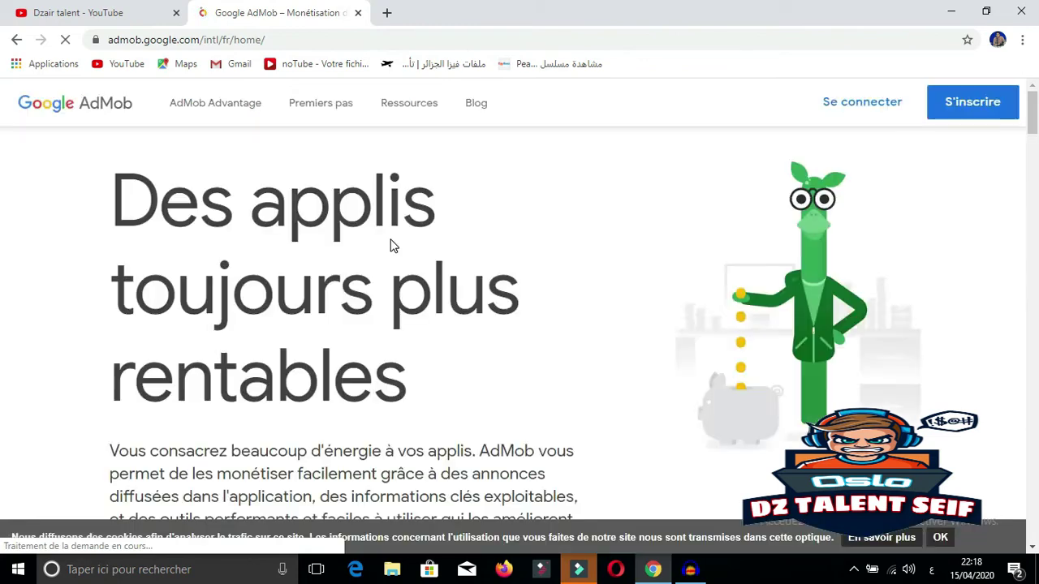
pyautogui.click(958, 118)
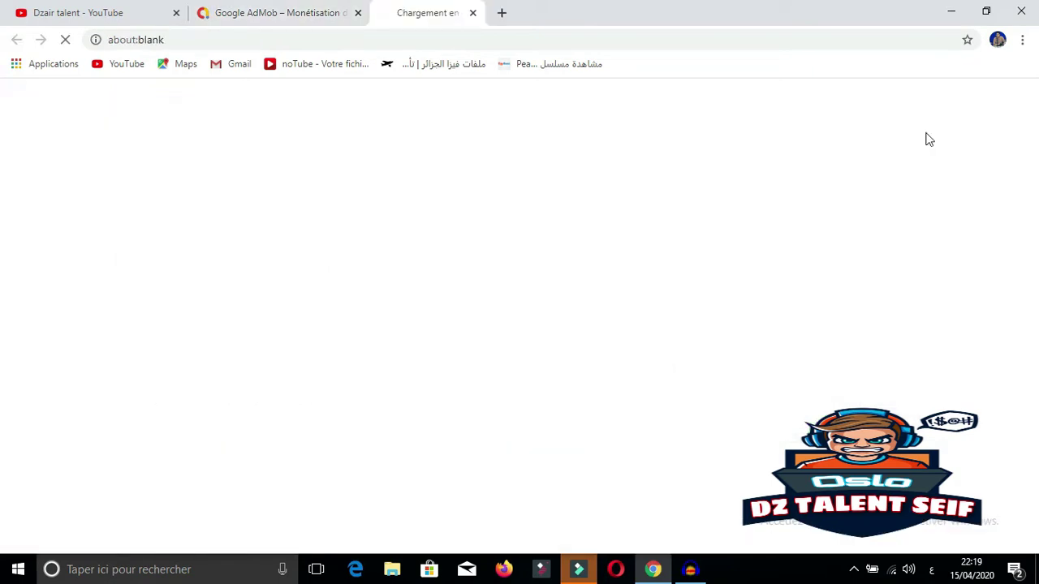
pyautogui.click(289, 11)
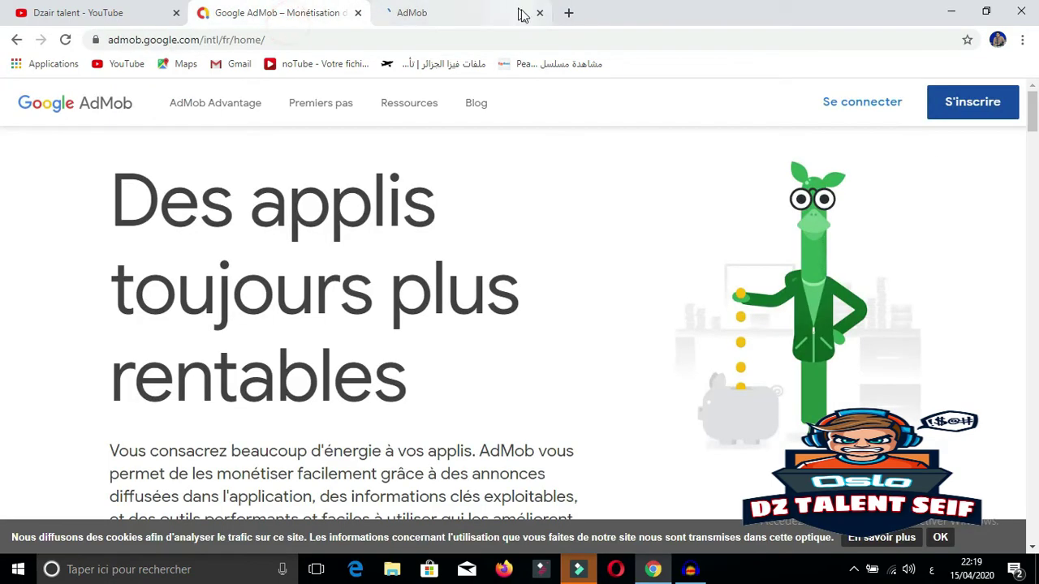
pyautogui.click(427, 19)
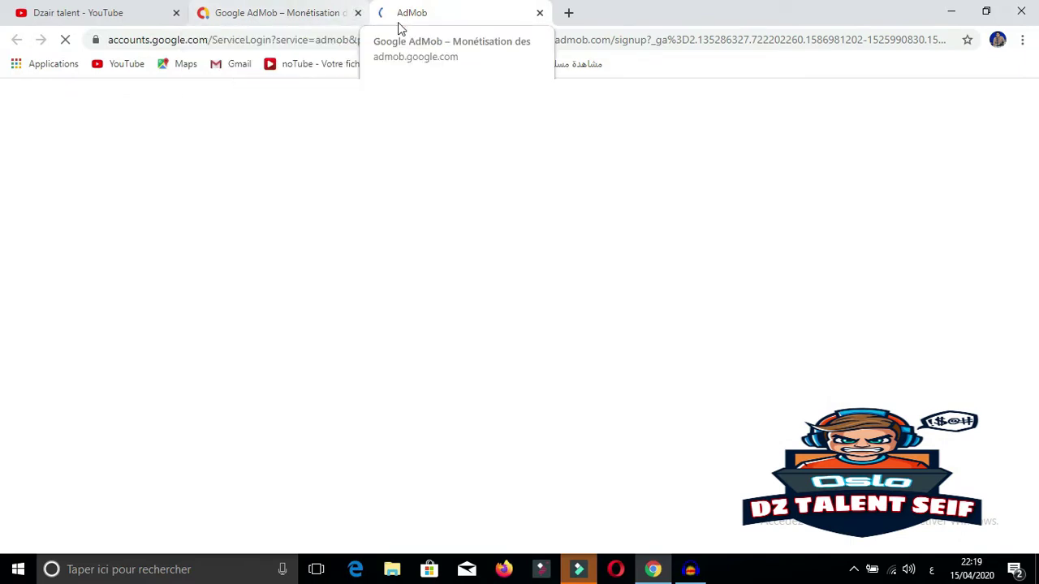
# Continue the Google identity check, enter the account password and submit it
pyautogui.click(611, 347)
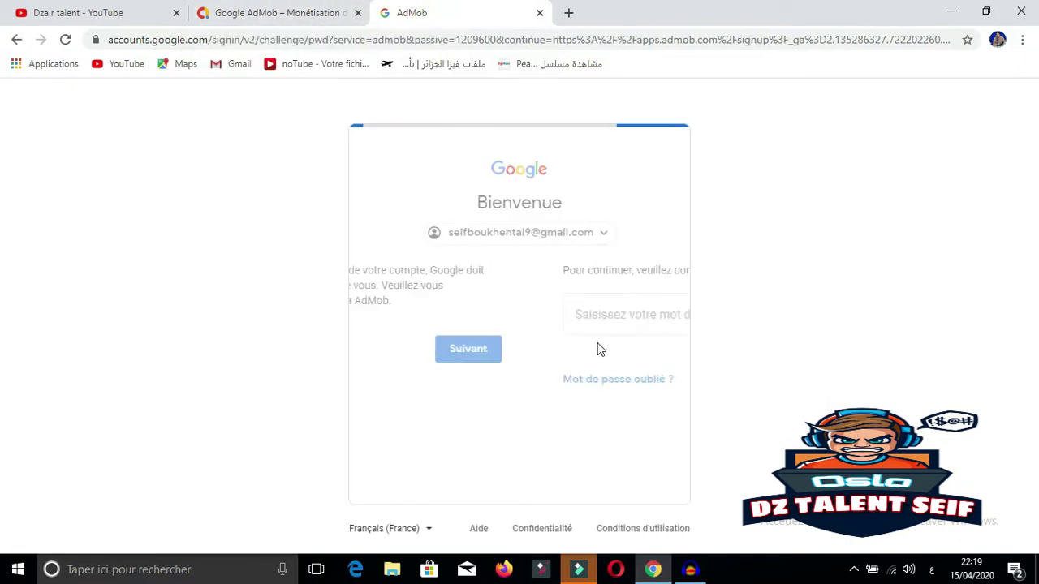
pyautogui.click(504, 316)
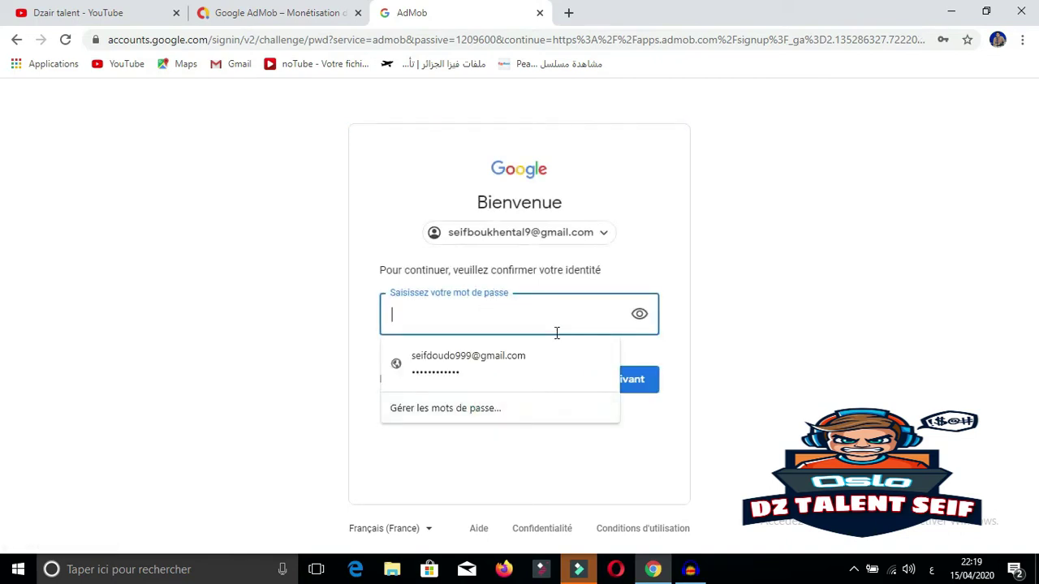
pyautogui.write('*****')
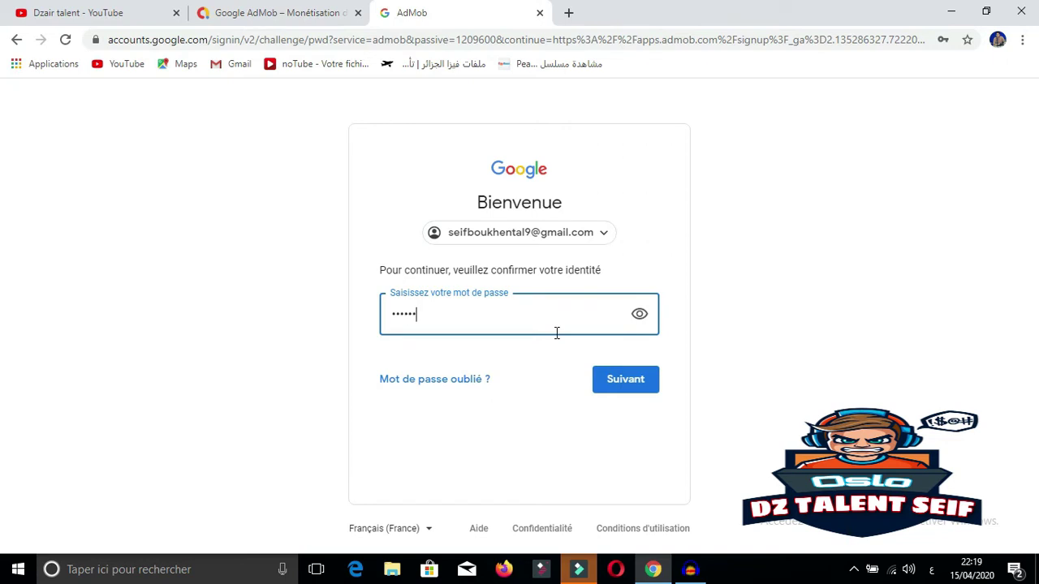
pyautogui.write('*******')
pyautogui.press('Return')
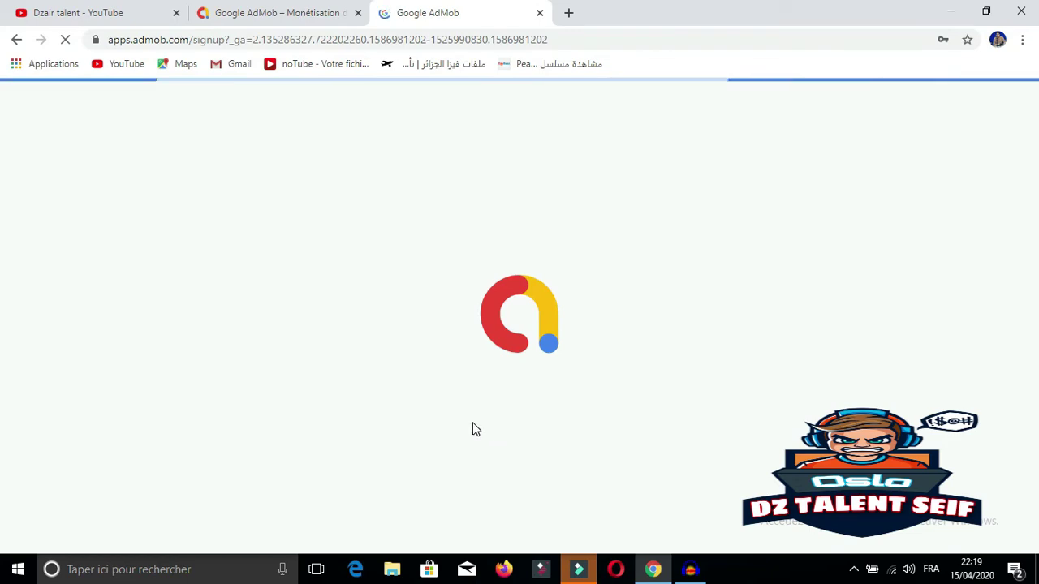
# Set the country or territory to Algérie in the AdMob account creation form
pyautogui.scroll(-3, 470, 327)
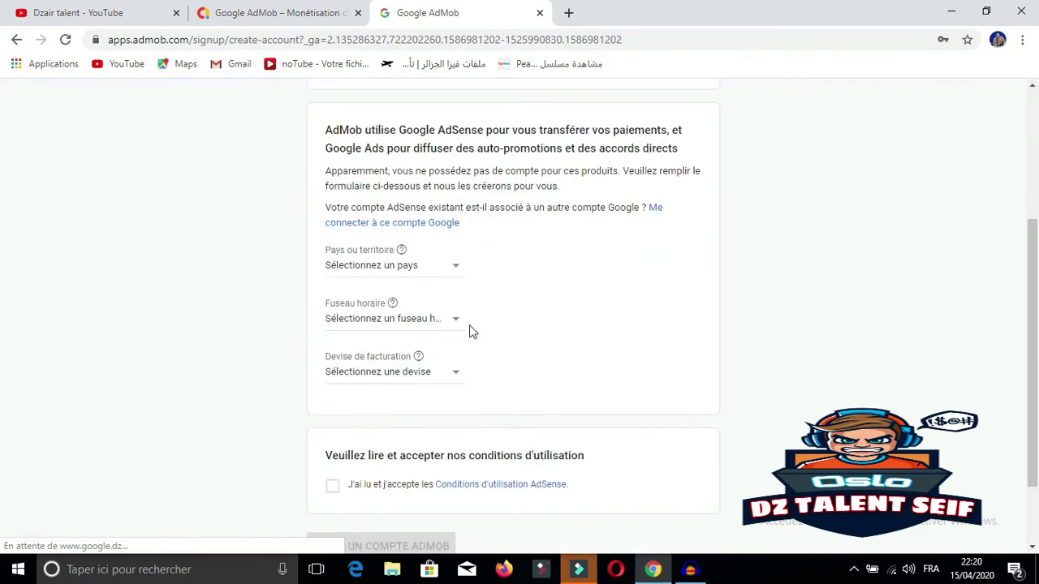
pyautogui.scroll(1, 396, 200)
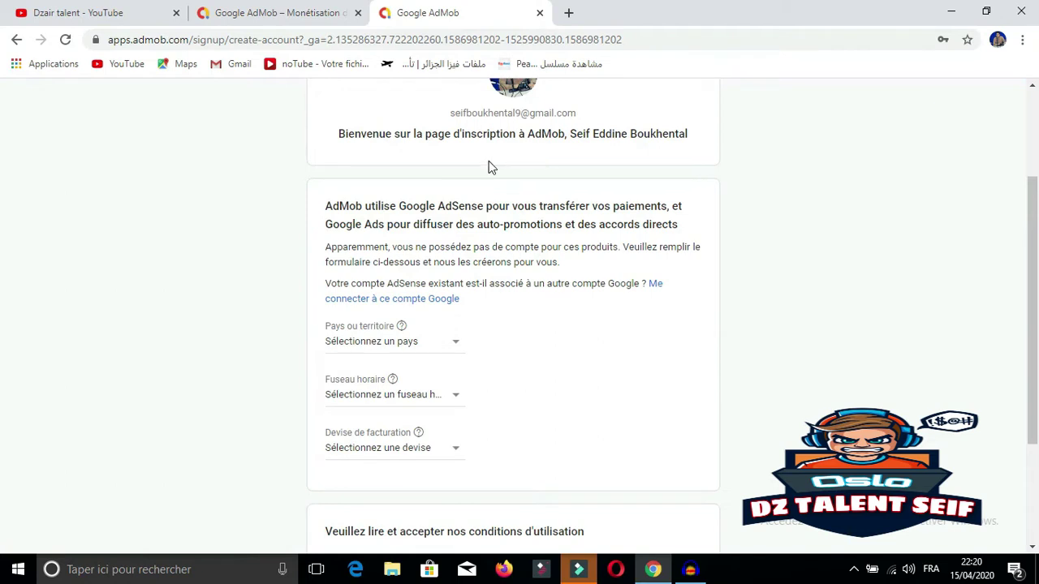
pyautogui.scroll(-1, 398, 186)
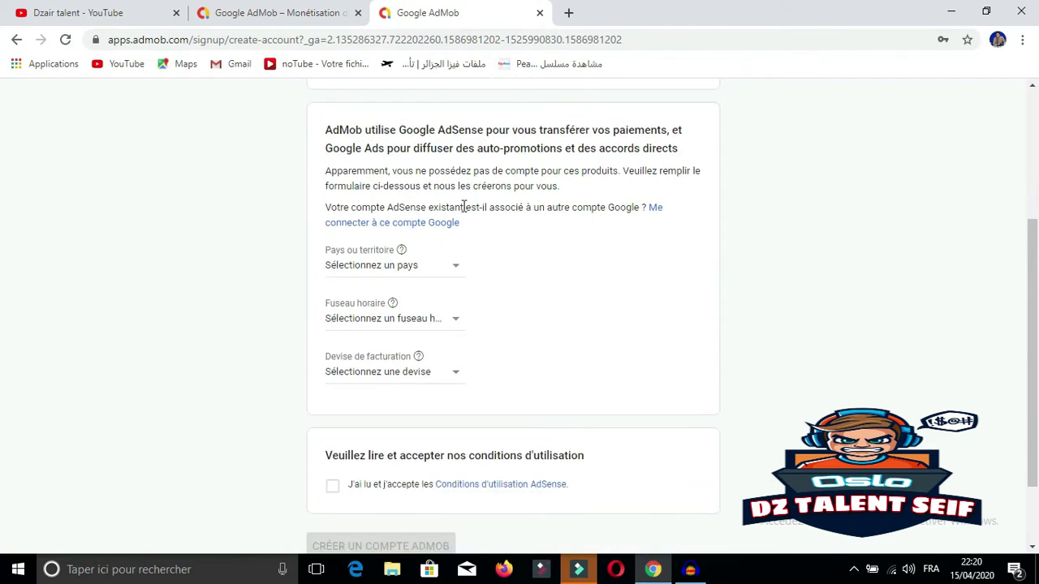
pyautogui.click(430, 269)
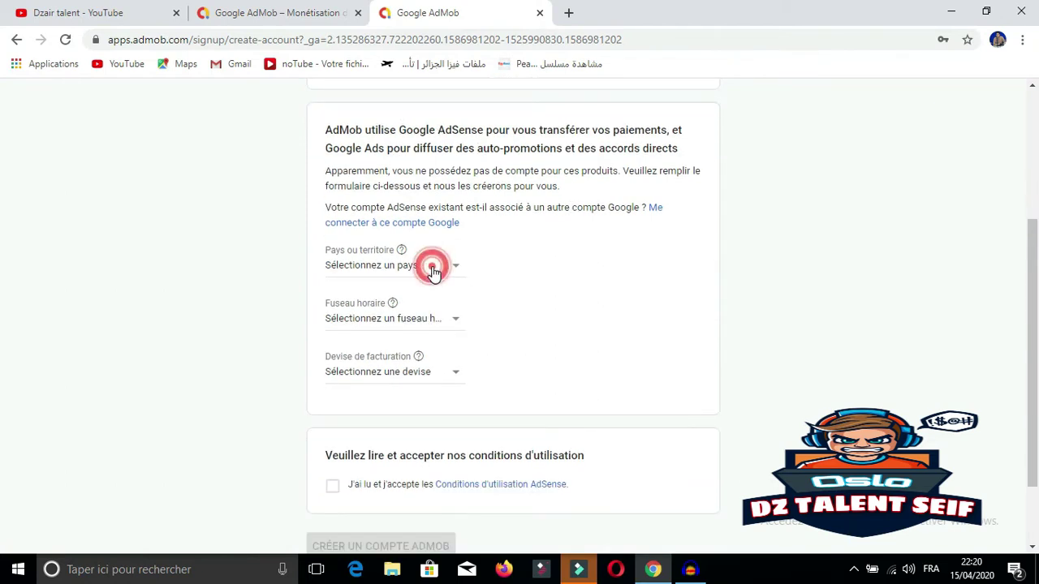
pyautogui.click(432, 267)
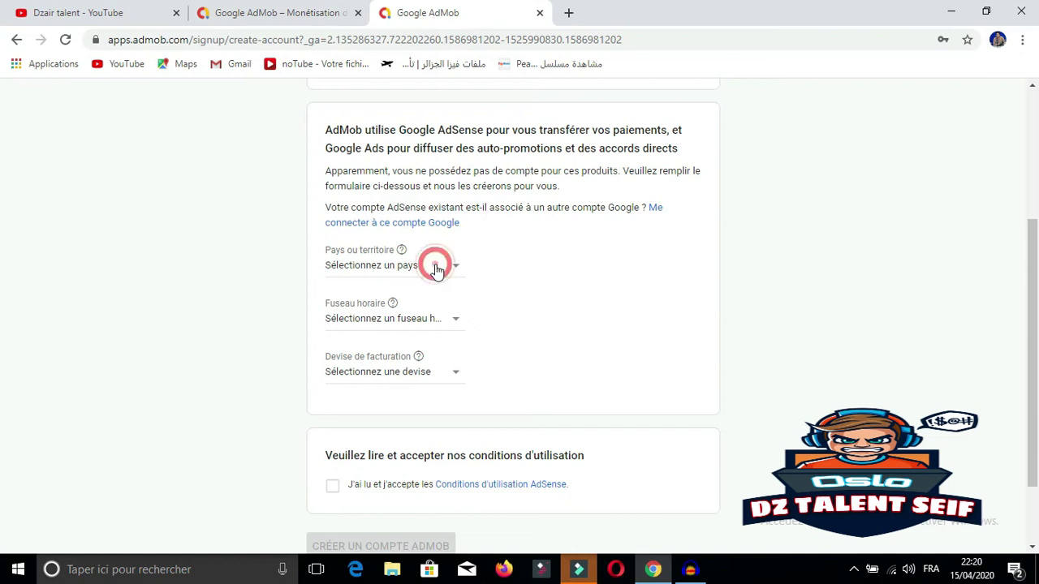
pyautogui.click(417, 270)
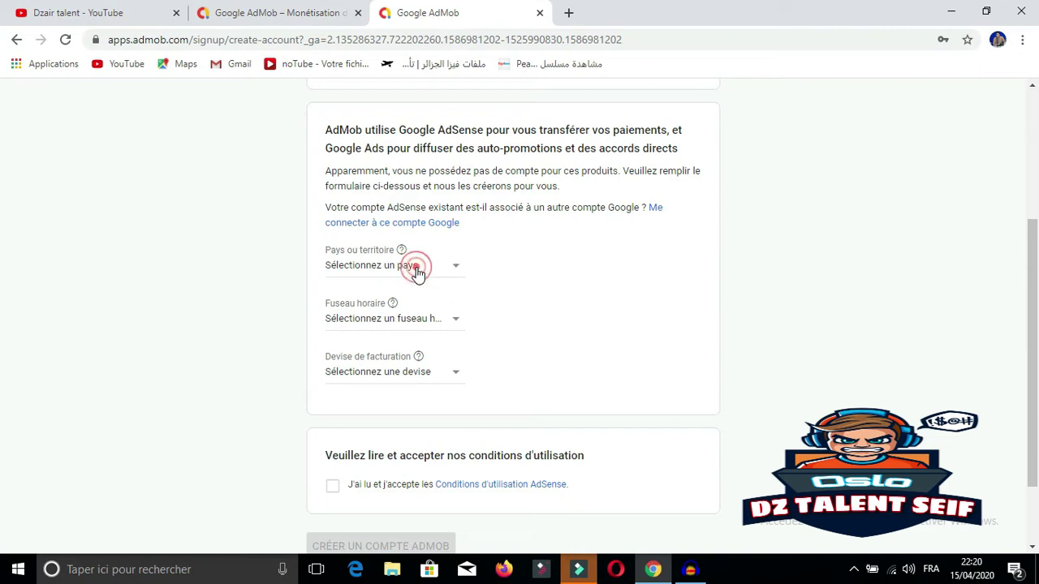
pyautogui.click(380, 349)
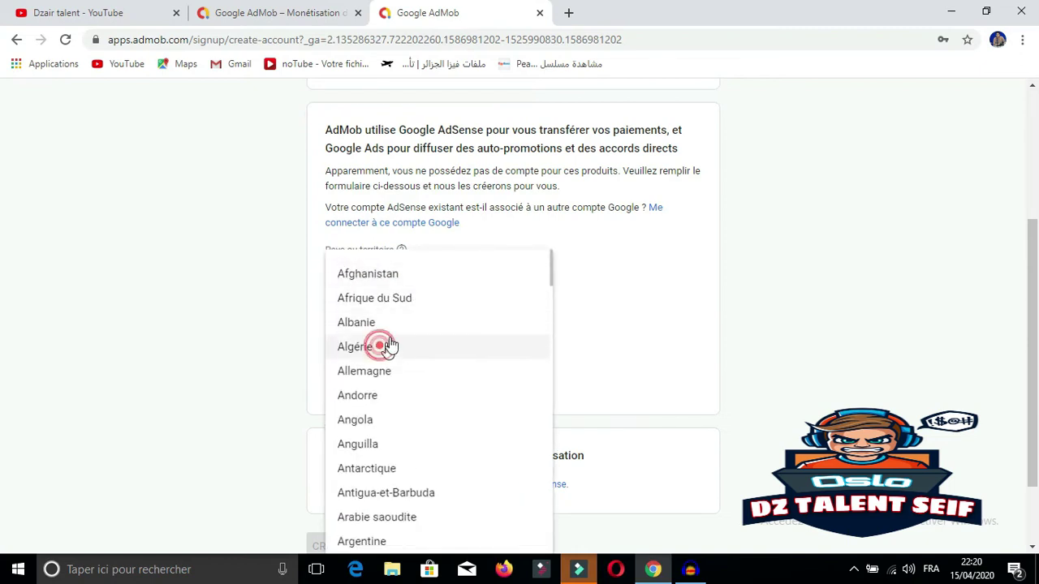
# Set the account's time zone to (UTC+01:00) Alger
pyautogui.scroll(-1, 454, 292)
pyautogui.click(442, 273)
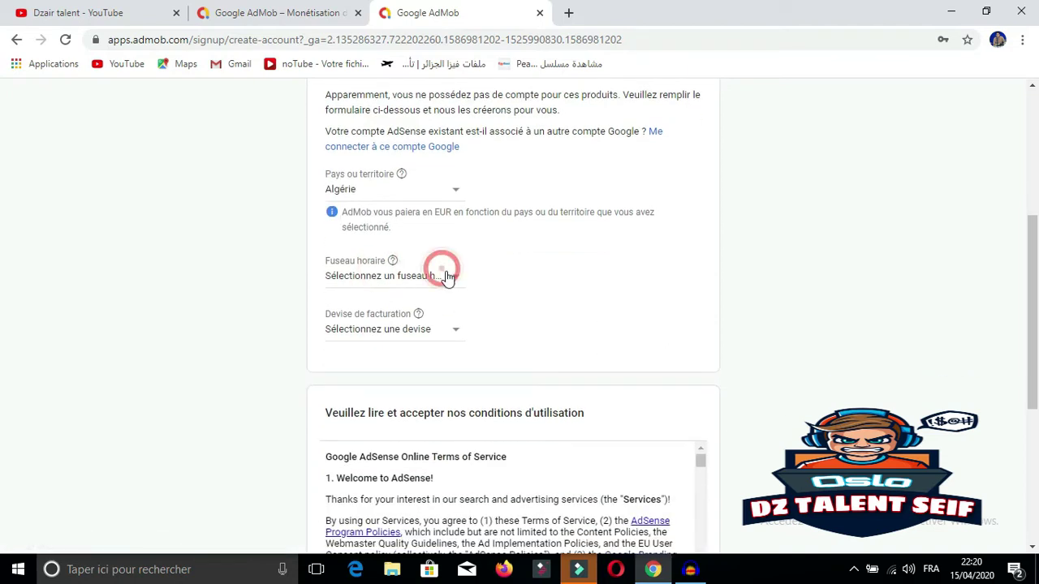
pyautogui.click(452, 276)
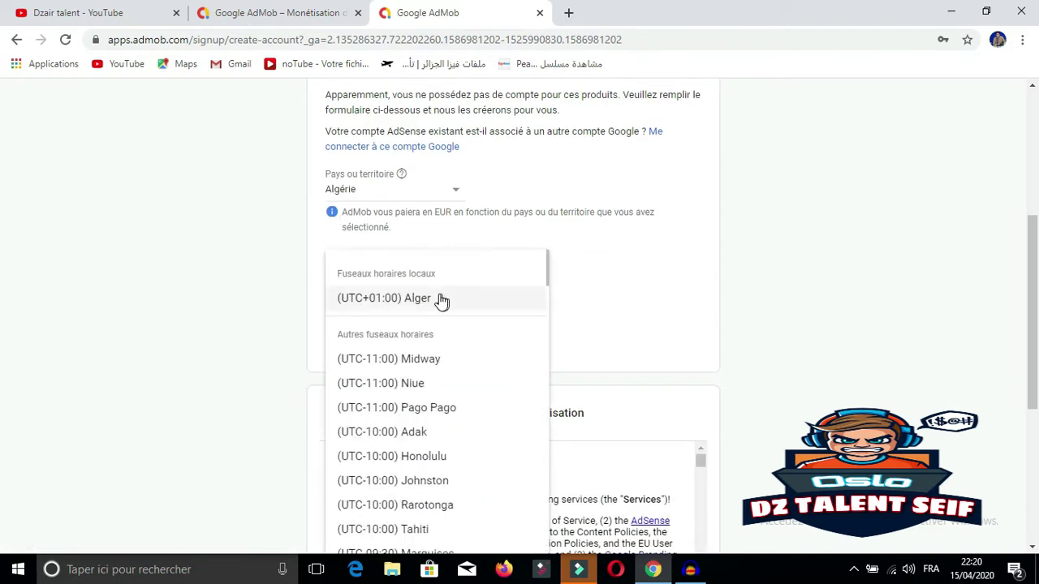
pyautogui.click(436, 294)
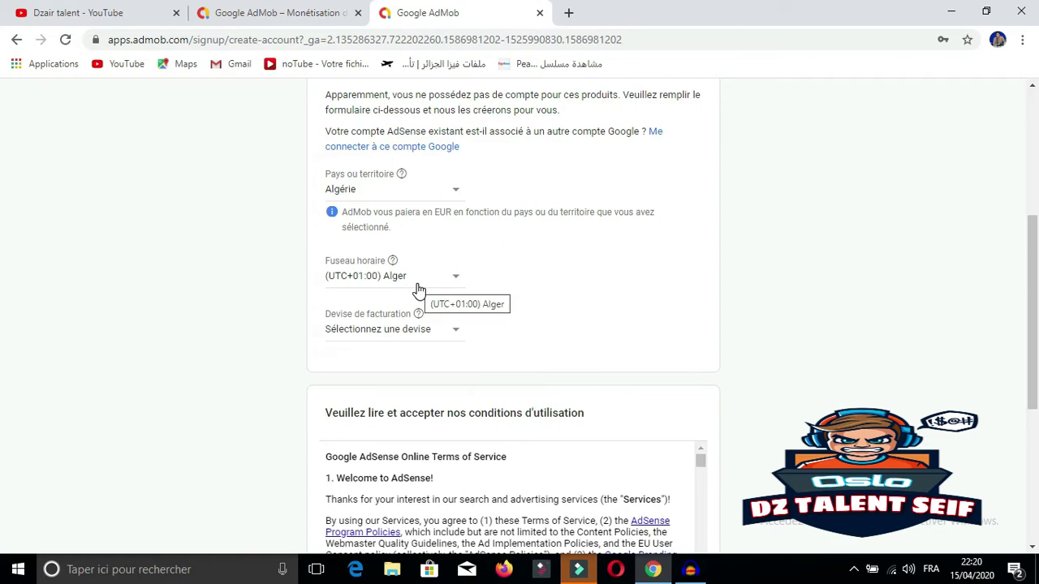
# Set the billing currency to euro (EUR €)
pyautogui.scroll(-3, 415, 327)
pyautogui.scroll(2, 422, 225)
pyautogui.click(414, 254)
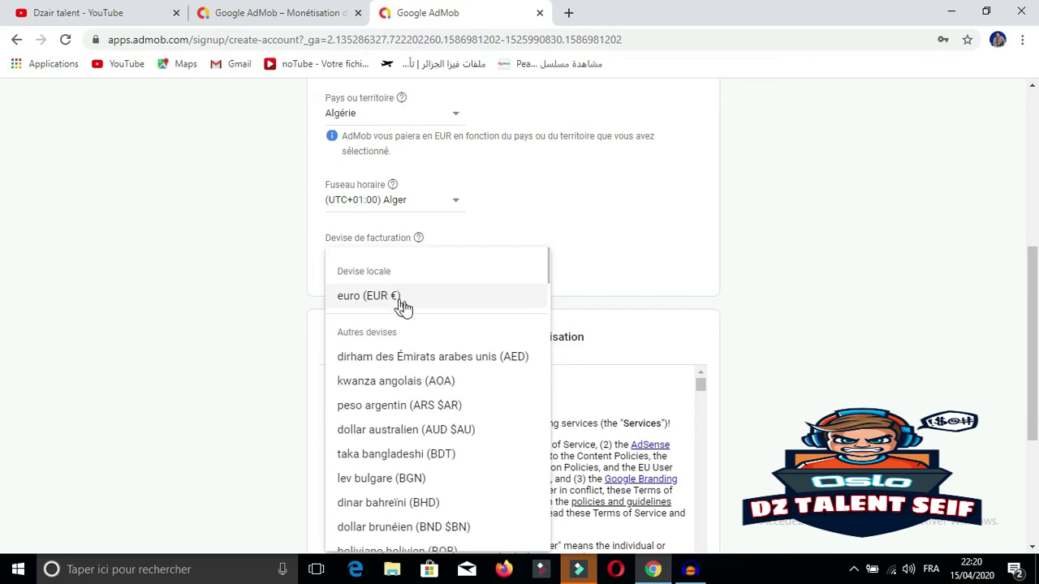
pyautogui.scroll(-4, 398, 306)
pyautogui.scroll(4, 409, 309)
pyautogui.click(409, 297)
# Accept the AdSense terms of service and create the AdMob account
pyautogui.scroll(-2, 819, 276)
pyautogui.scroll(-3, 580, 278)
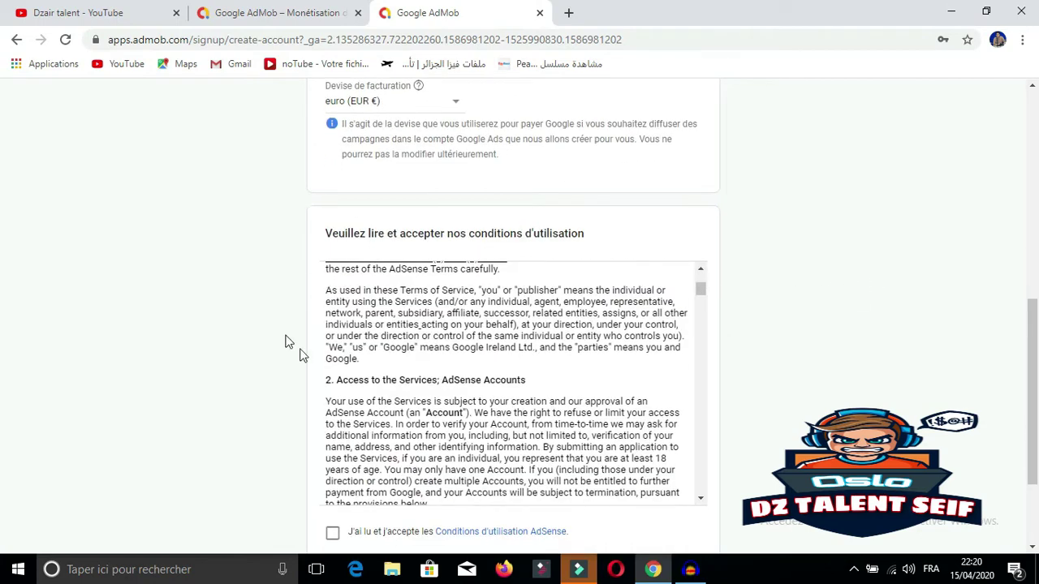
pyautogui.scroll(-2, 287, 341)
pyautogui.click(332, 390)
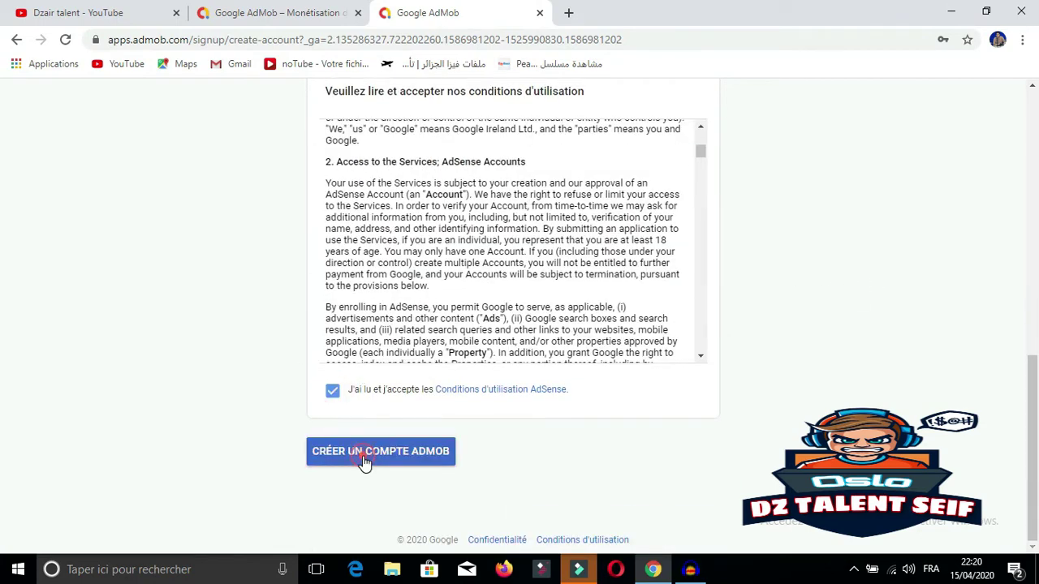
pyautogui.click(349, 452)
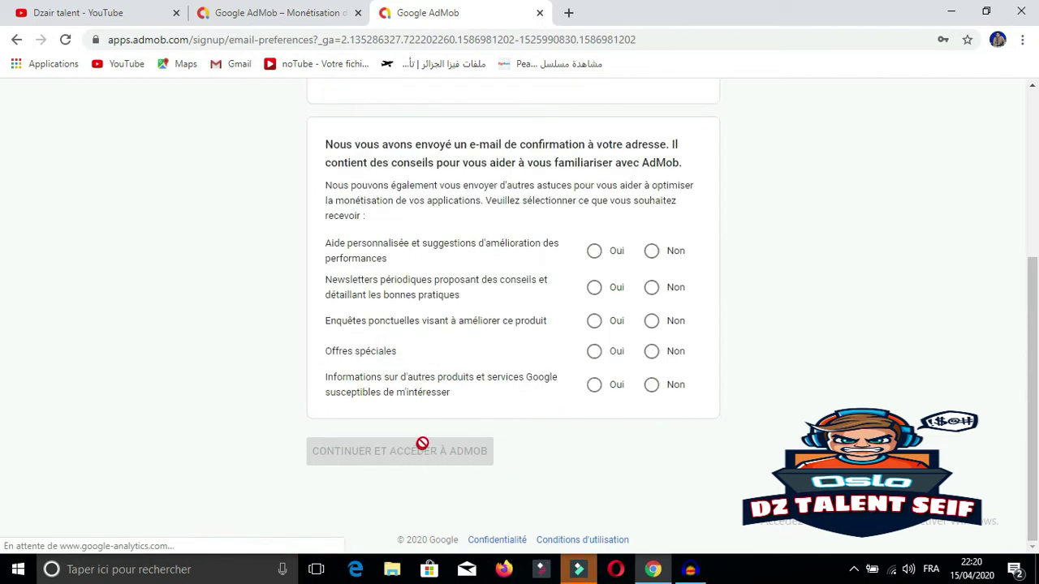
# Answer Oui to all five e-mail preference questions and continue to AdMob
pyautogui.click(595, 253)
pyautogui.click(595, 288)
pyautogui.click(595, 321)
pyautogui.click(595, 352)
pyautogui.click(595, 383)
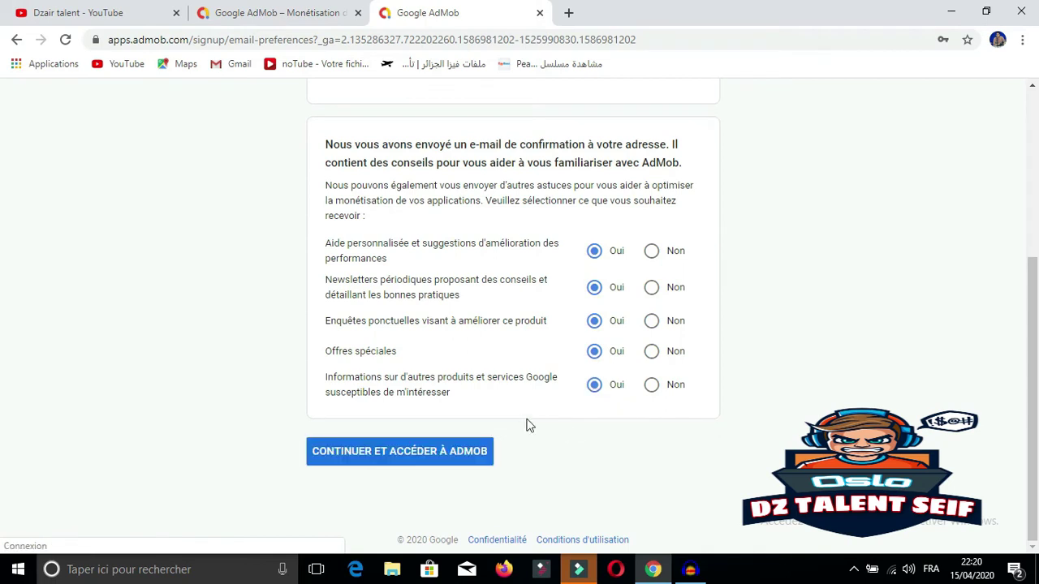
pyautogui.click(426, 455)
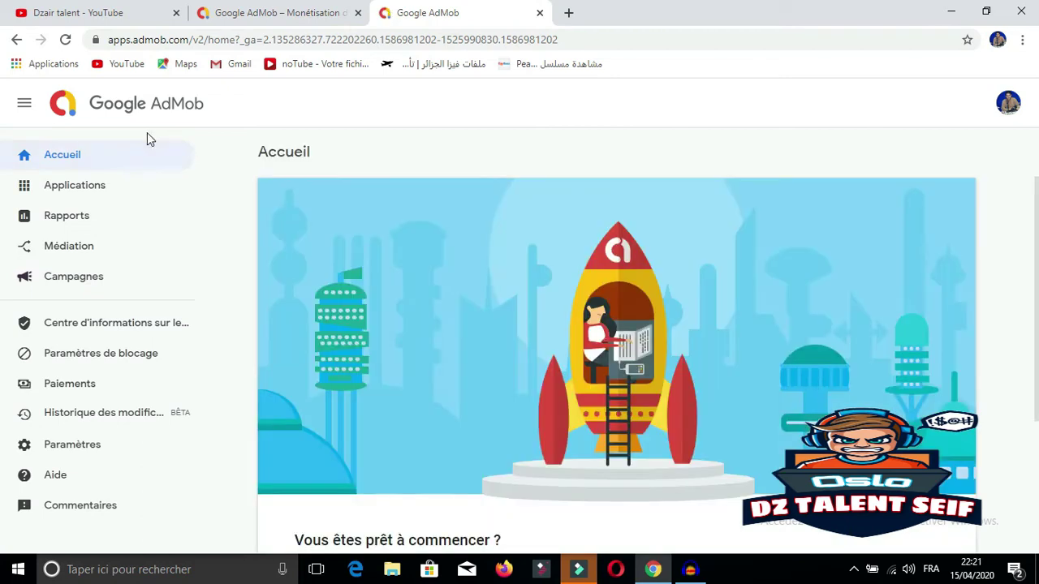
# Open the payment setup form in the Paiements section and review its account type, name and address fields
pyautogui.click(91, 390)
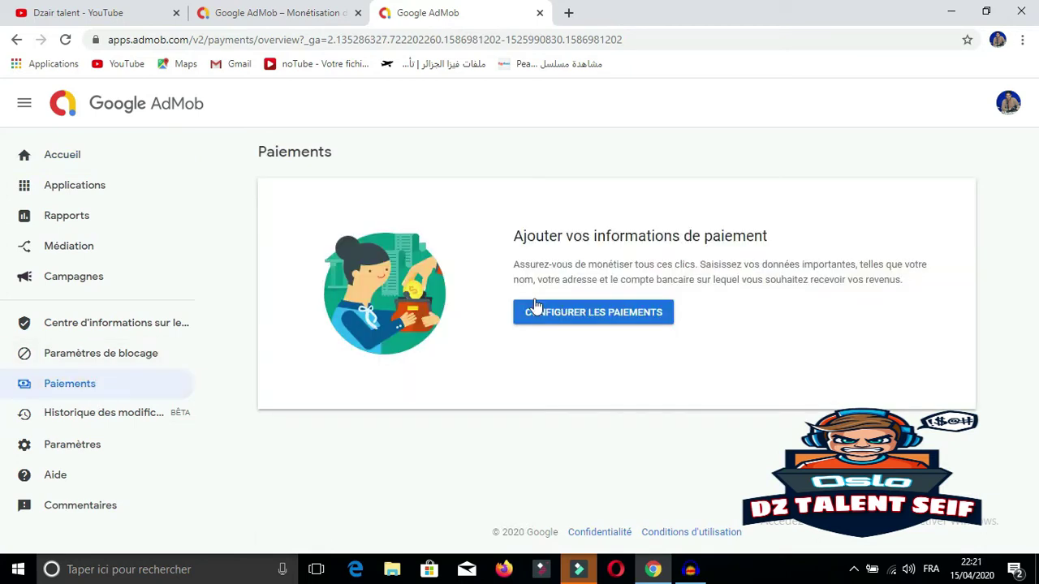
pyautogui.click(605, 317)
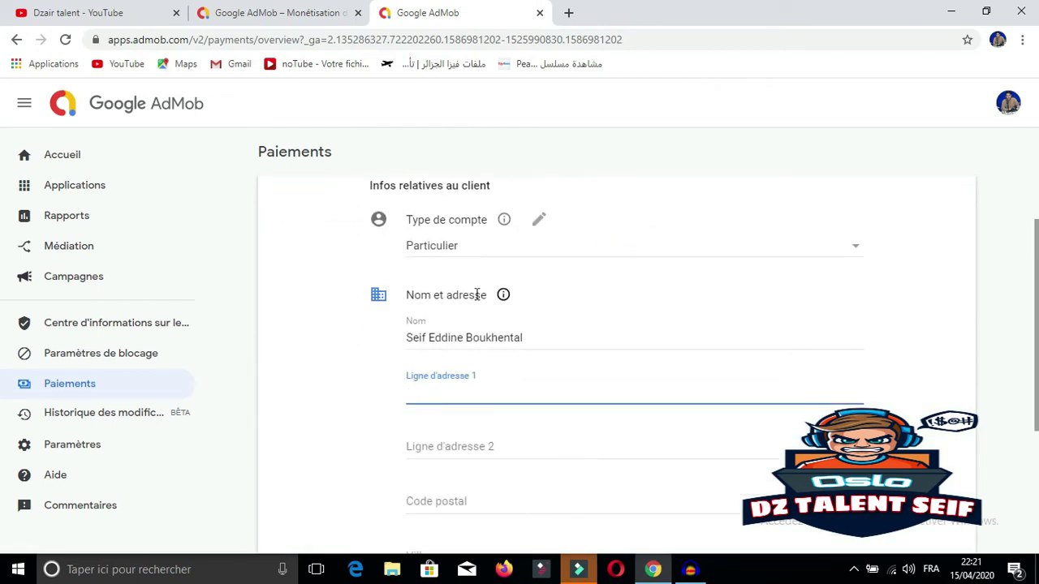
pyautogui.scroll(-2, 377, 210)
pyautogui.scroll(1, 457, 283)
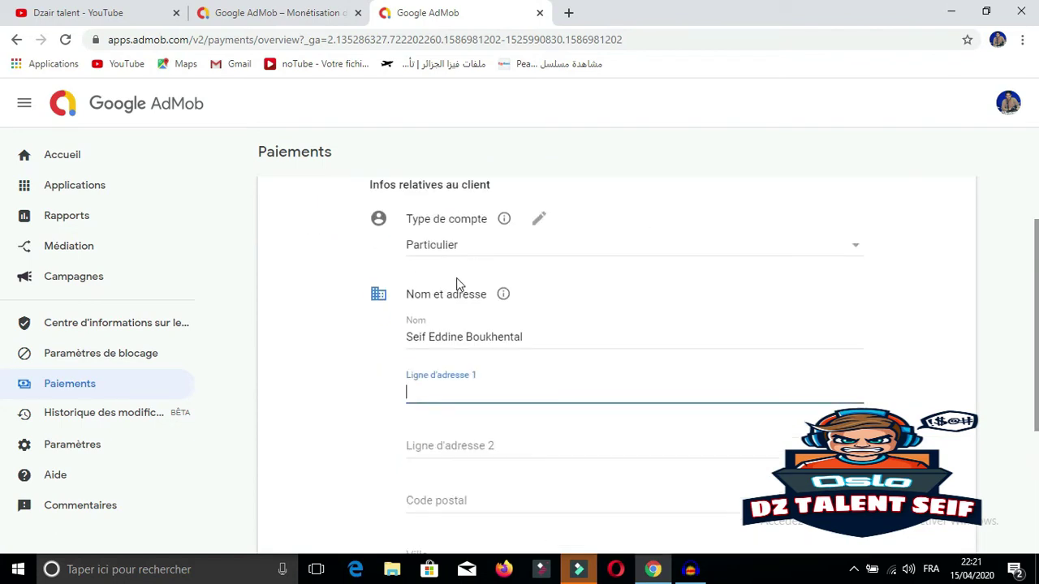
pyautogui.scroll(-3, 429, 262)
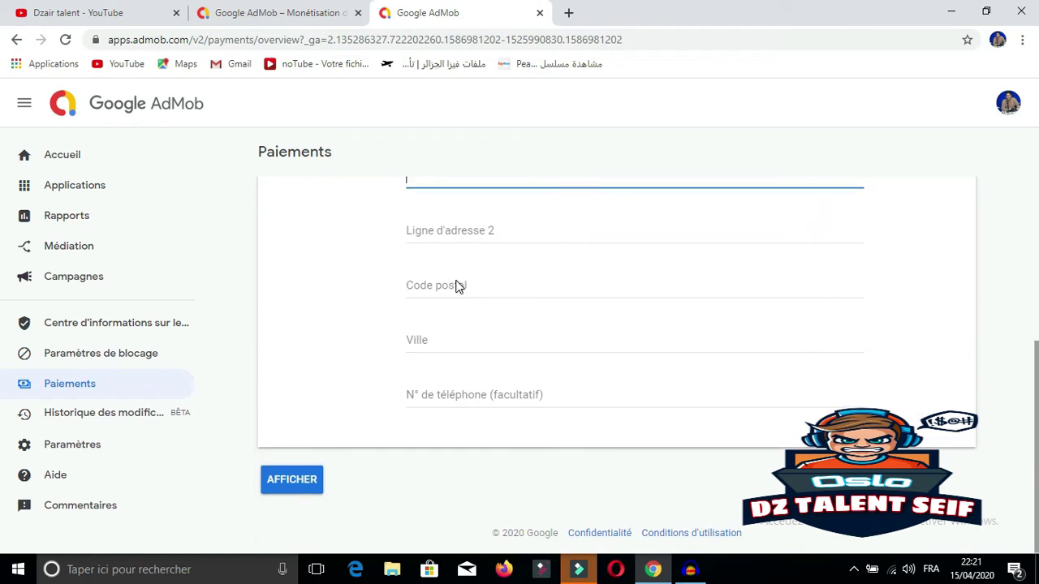
pyautogui.scroll(4, 460, 286)
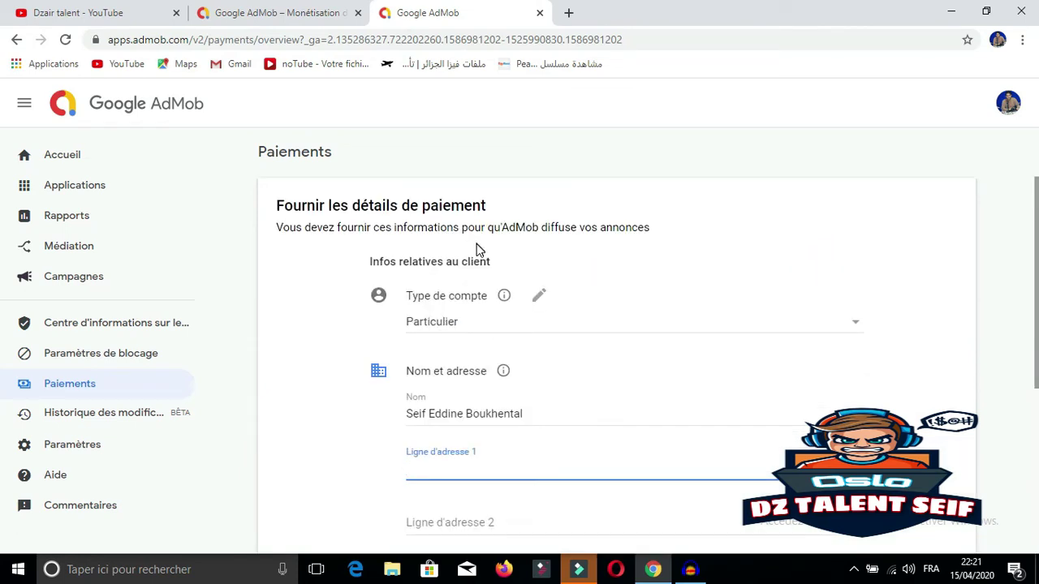
# Search Google for adsense in a new browser tab
pyautogui.click(568, 13)
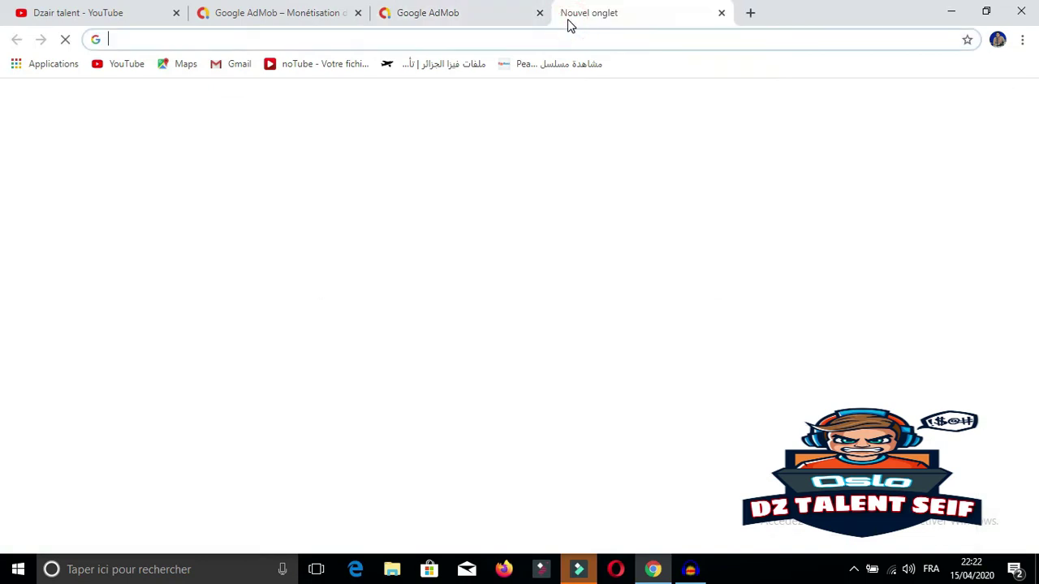
pyautogui.click(434, 387)
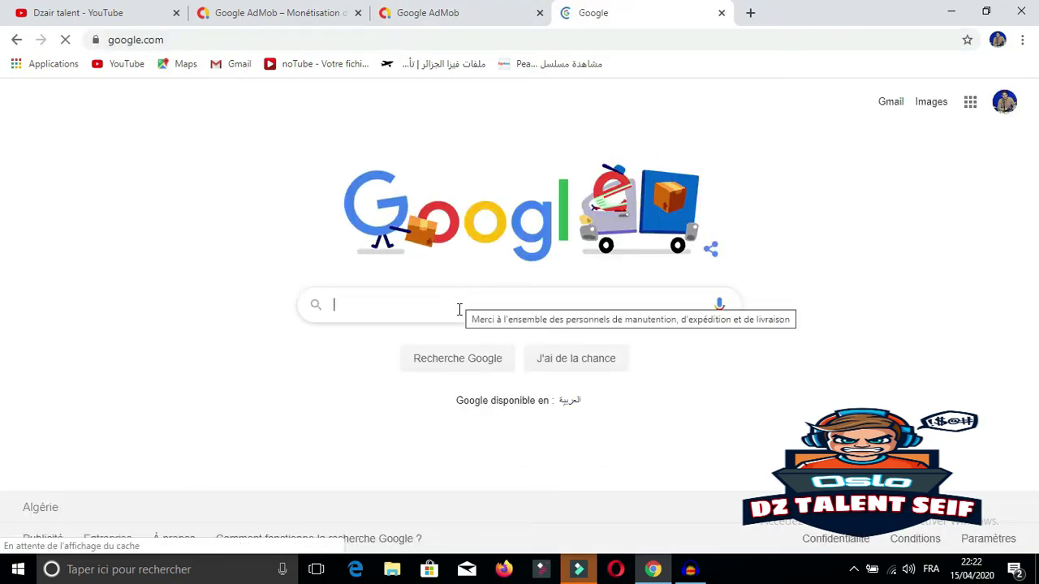
pyautogui.write('adse')
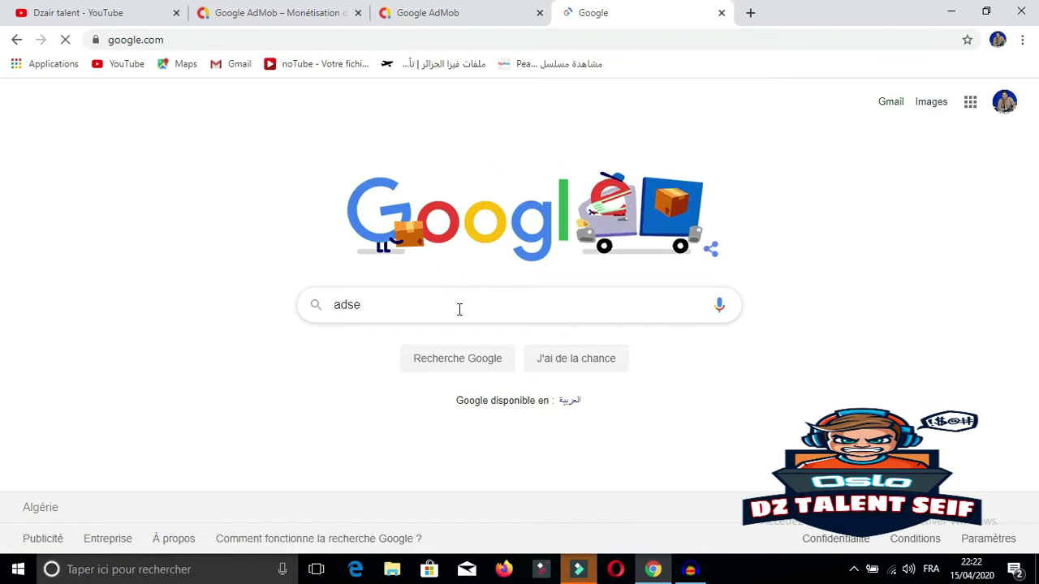
pyautogui.write('n')
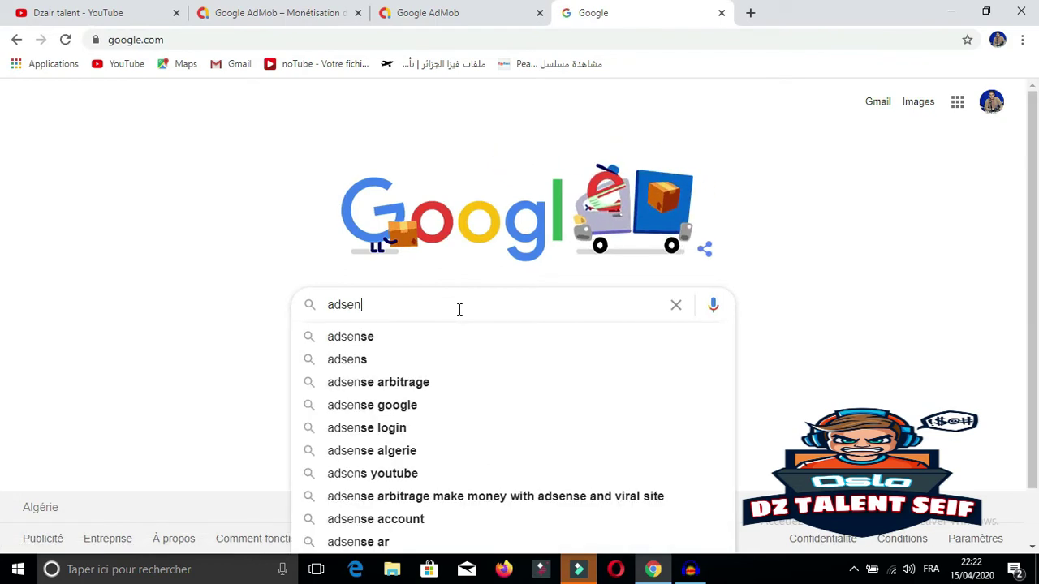
pyautogui.click(376, 341)
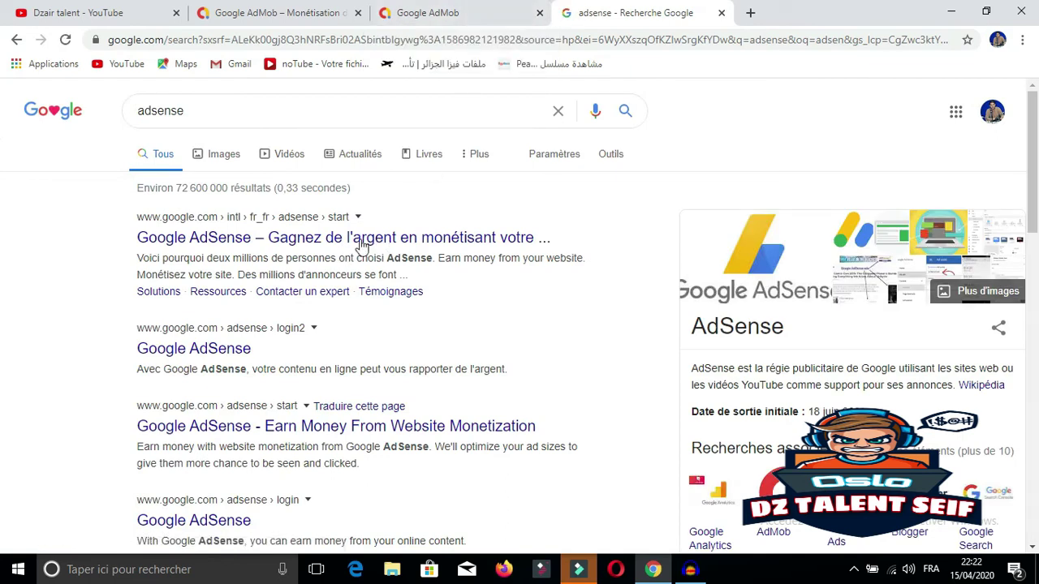
# Open the Google AdSense sign-in result from the search page and get past the welcome introduction to the account home page
pyautogui.click(196, 354)
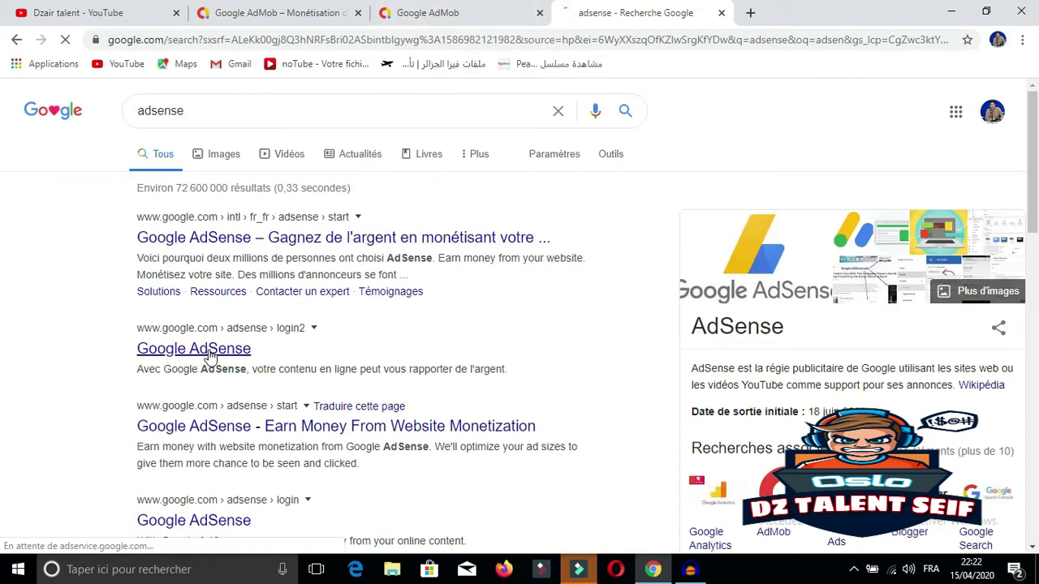
pyautogui.click(428, 12)
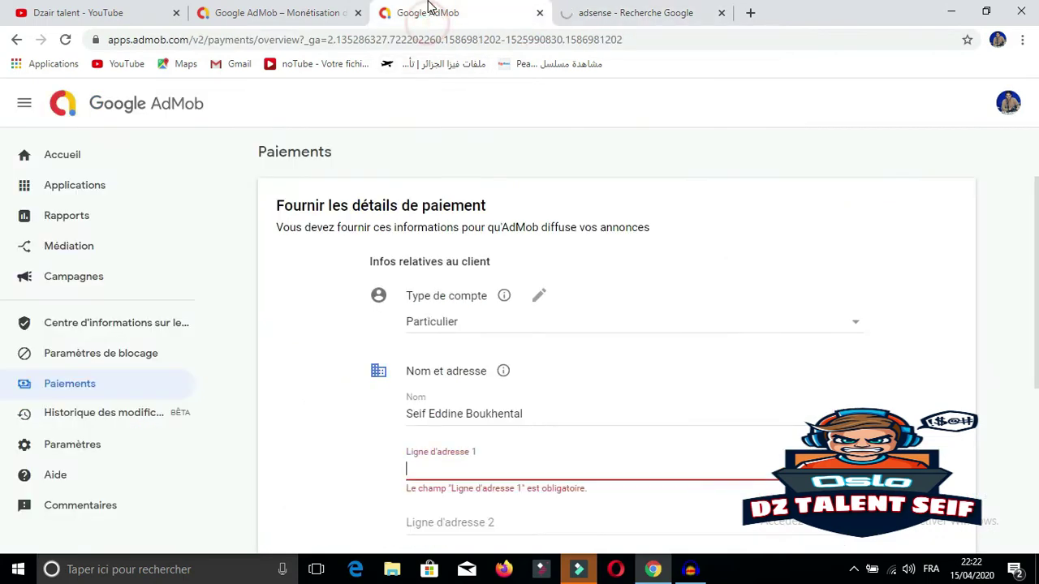
pyautogui.click(608, 9)
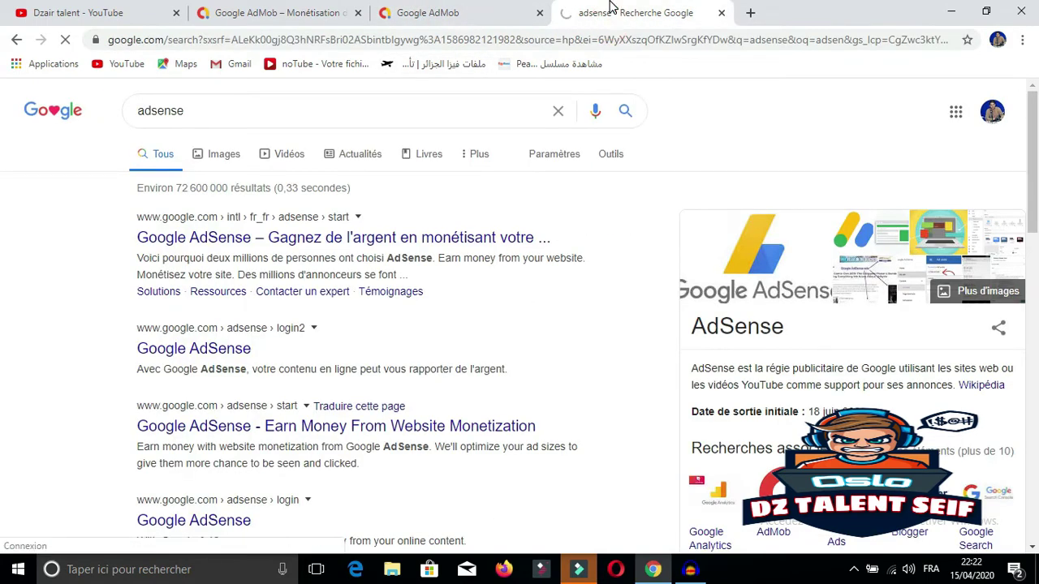
pyautogui.click(488, 16)
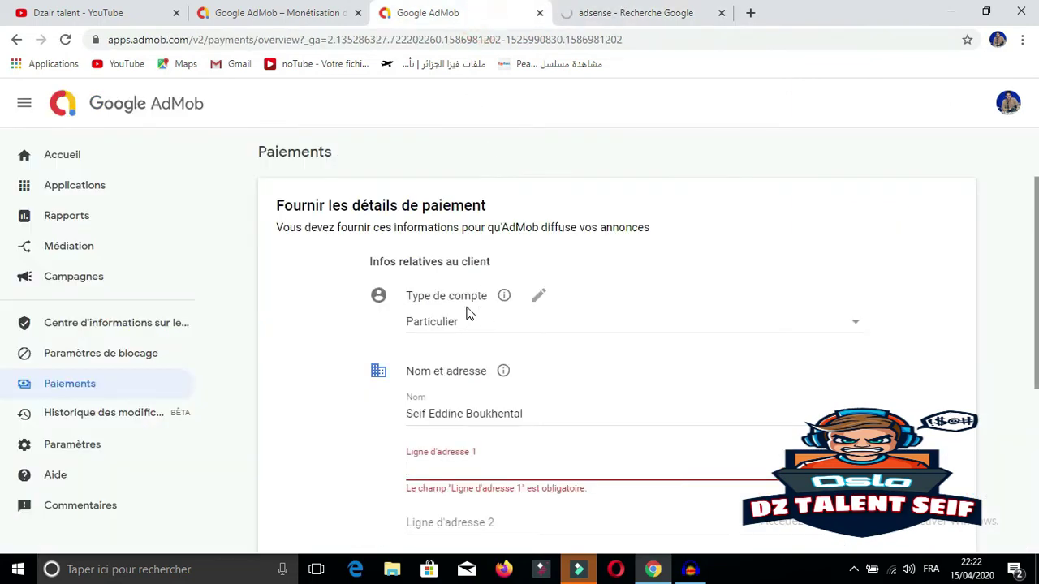
pyautogui.click(609, 10)
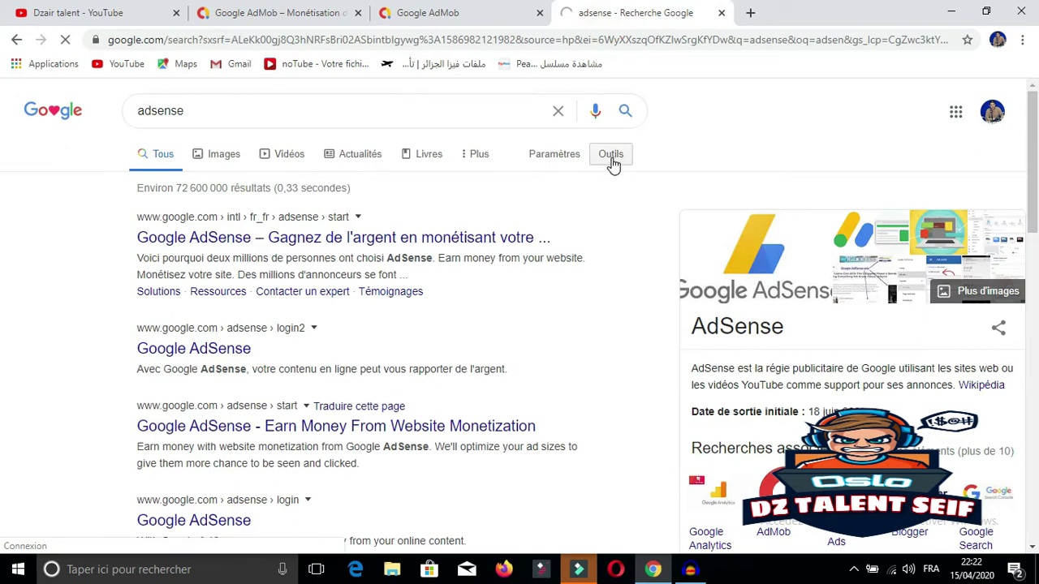
pyautogui.click(504, 10)
pyautogui.click(607, 14)
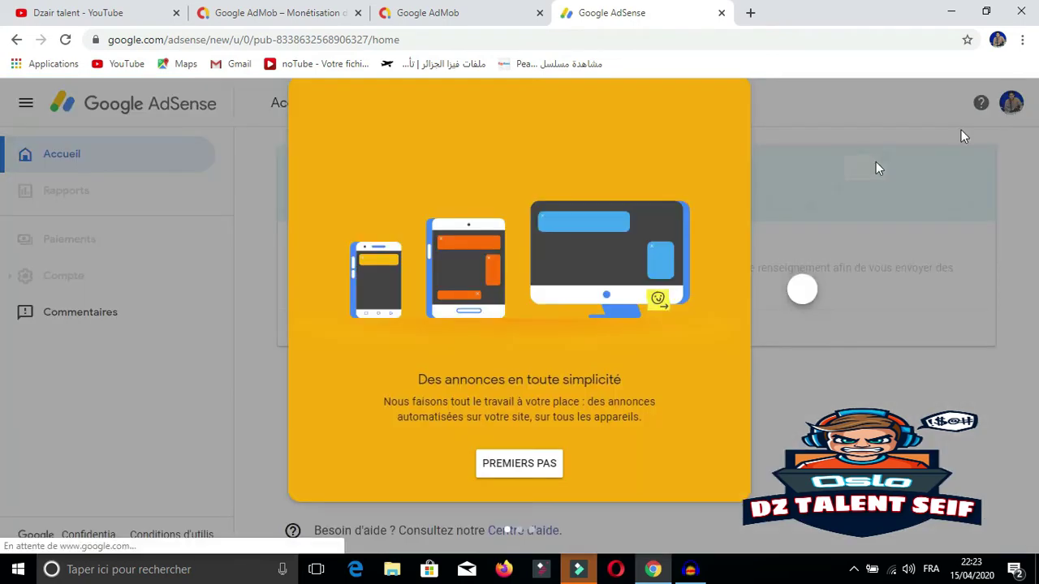
pyautogui.click(506, 464)
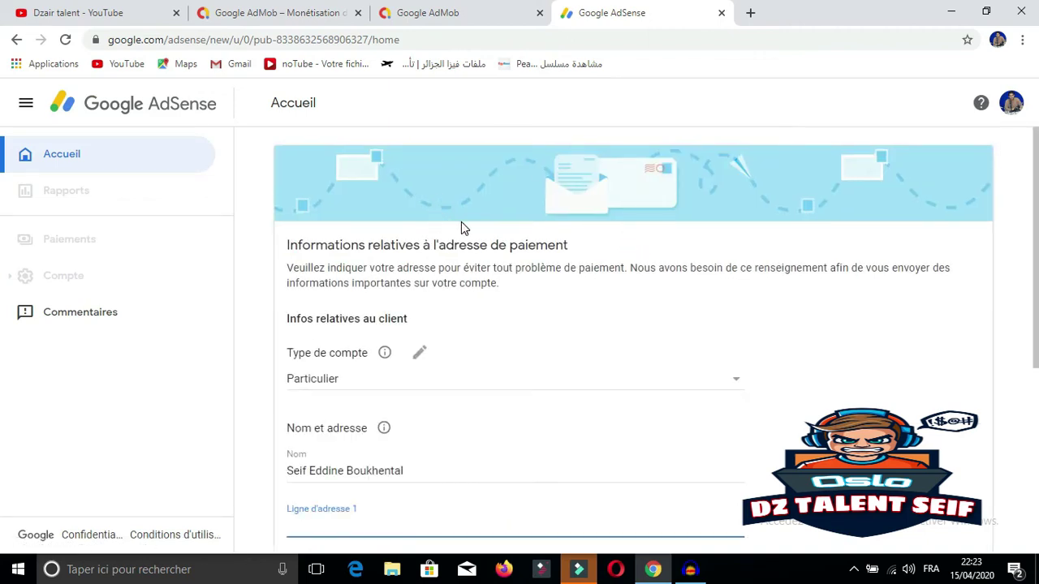
# Compare the AdSense payment address form with the AdMob payment details form, examining the fields each one asks for
pyautogui.scroll(-4, 459, 223)
pyautogui.scroll(-1, 378, 227)
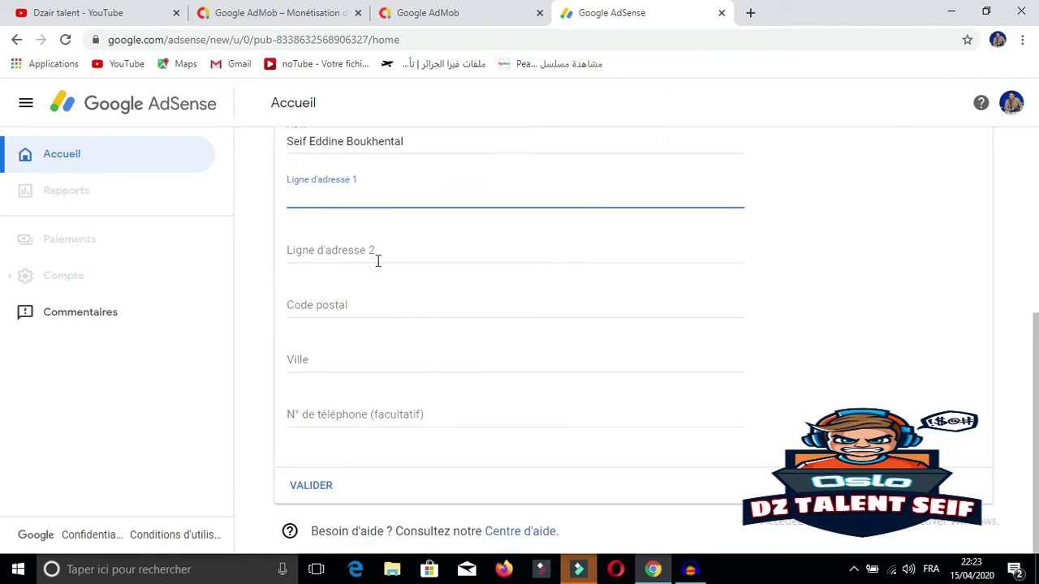
pyautogui.scroll(4, 371, 255)
pyautogui.click(413, 11)
pyautogui.scroll(-4, 422, 313)
pyautogui.click(613, 12)
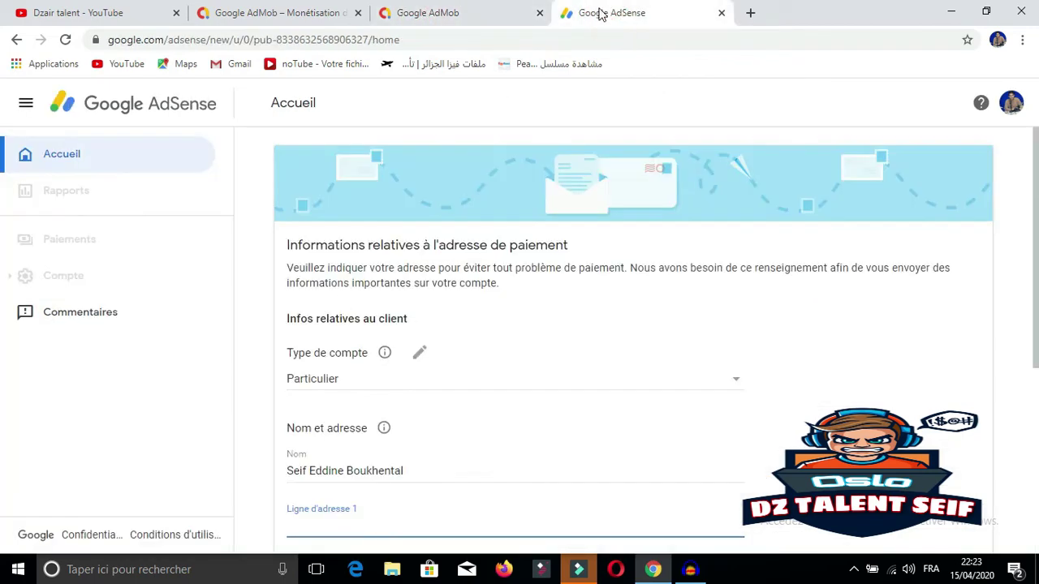
pyautogui.click(439, 8)
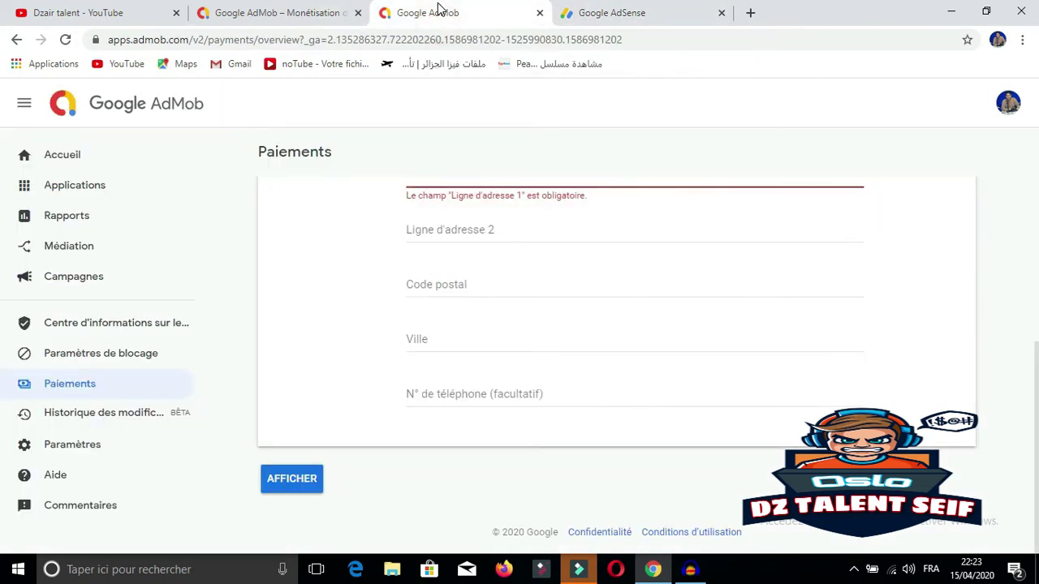
pyautogui.click(611, 18)
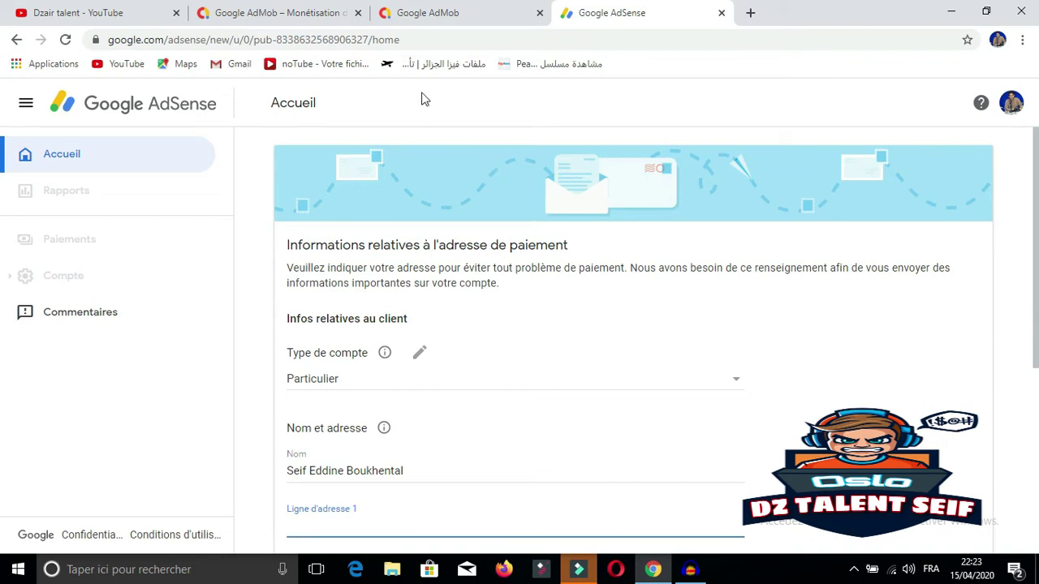
pyautogui.scroll(-2, 531, 271)
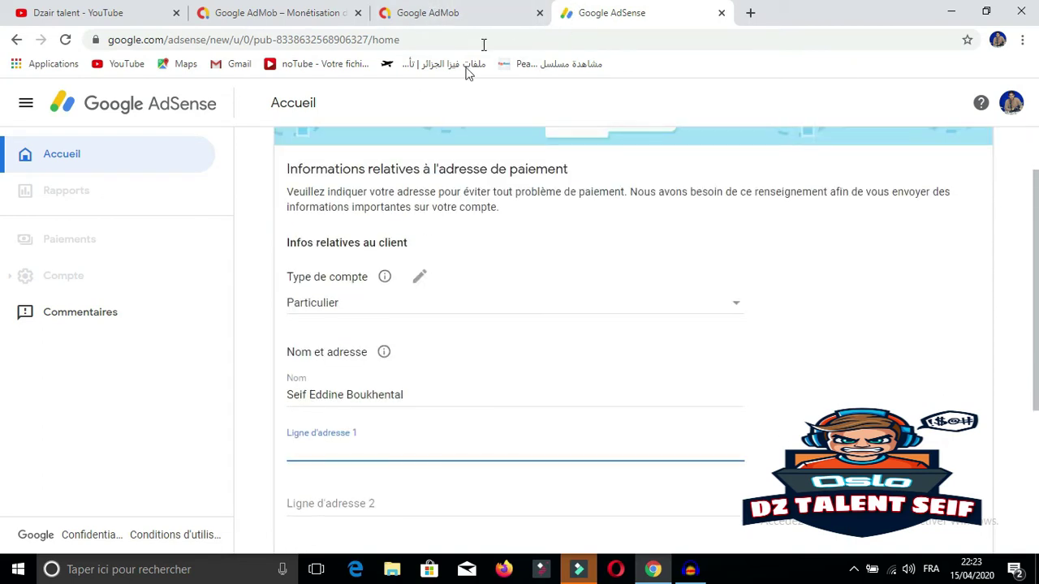
pyautogui.scroll(2, 341, 138)
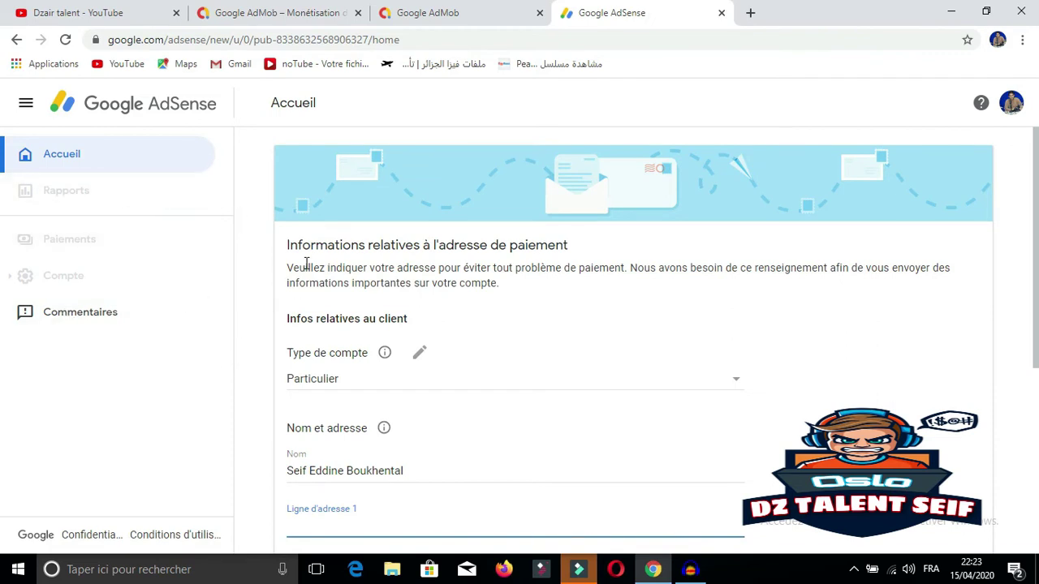
pyautogui.scroll(-1, 314, 263)
pyautogui.scroll(-3, 314, 263)
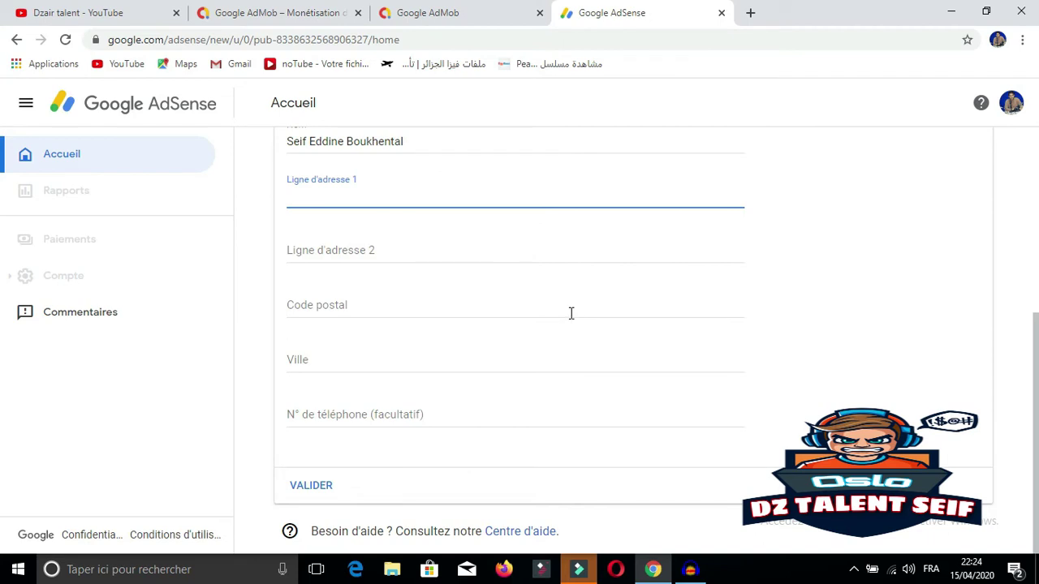
# Choose Particulier as the account type in the AdSense payment address form
pyautogui.scroll(3, 366, 238)
pyautogui.scroll(-1, 339, 278)
pyautogui.click(372, 202)
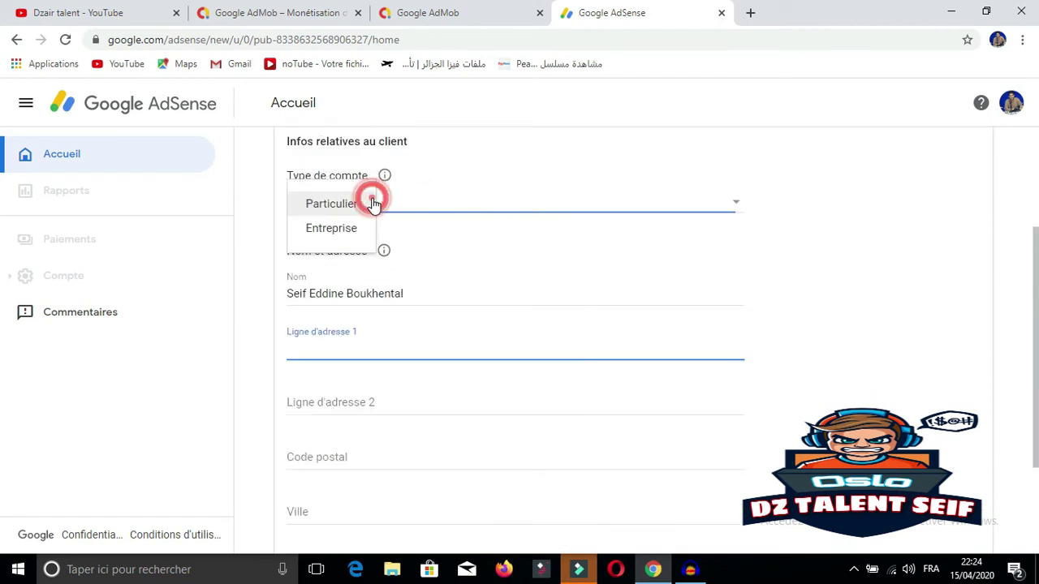
pyautogui.click(355, 204)
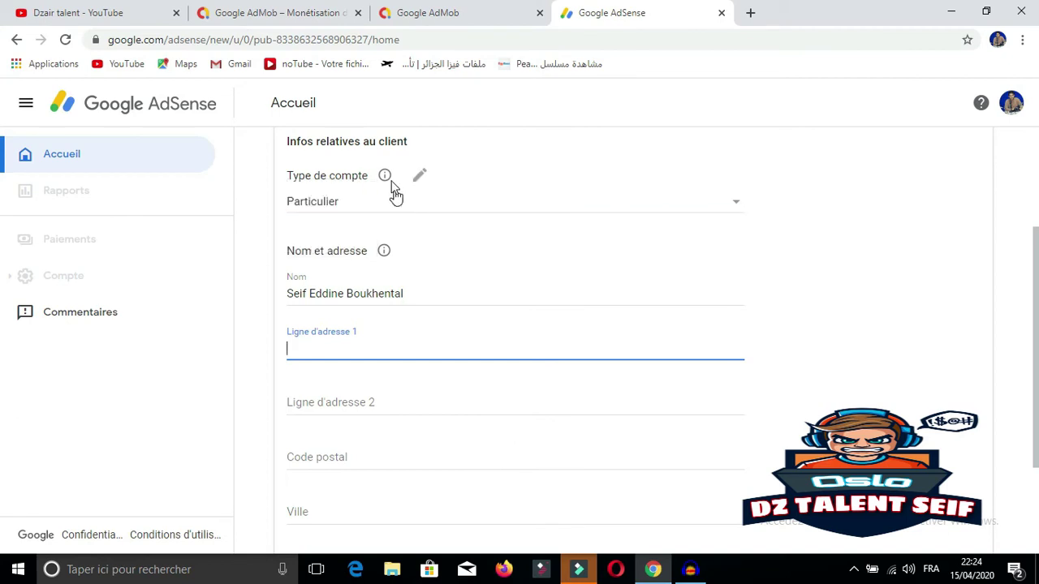
pyautogui.moveTo(390, 184)
# Fill in address line 1 with the country, the city and the words "numero de telfon", separated by slashes
pyautogui.scroll(-1, 389, 300)
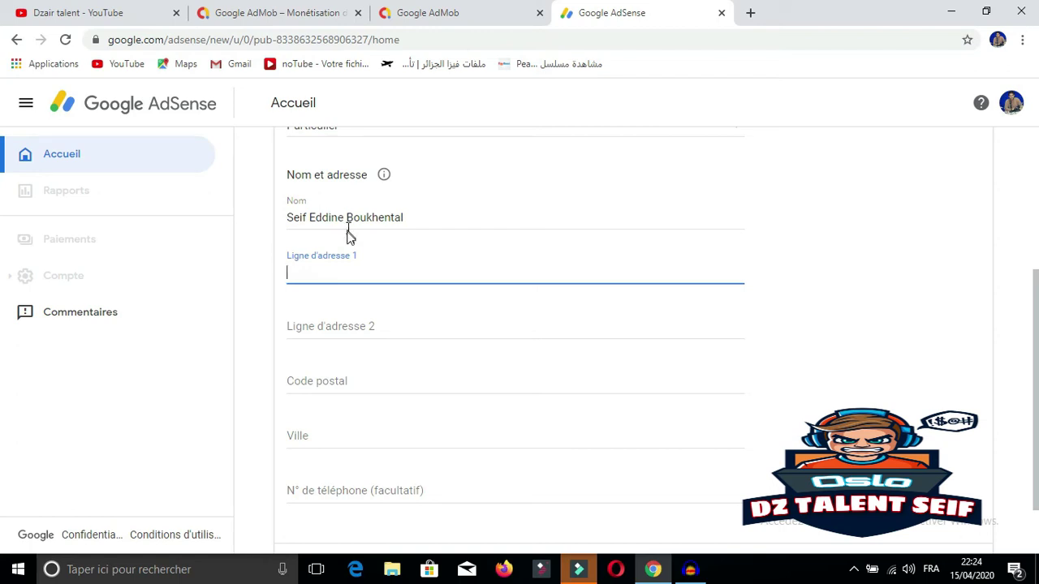
pyautogui.scroll(-1, 341, 260)
pyautogui.click(310, 192)
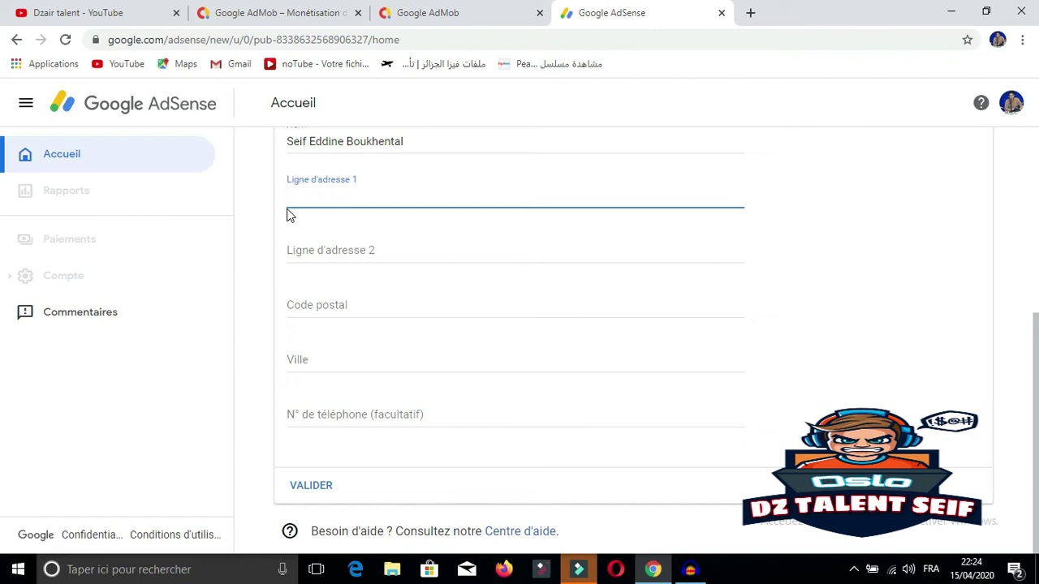
pyautogui.write('algerie ')
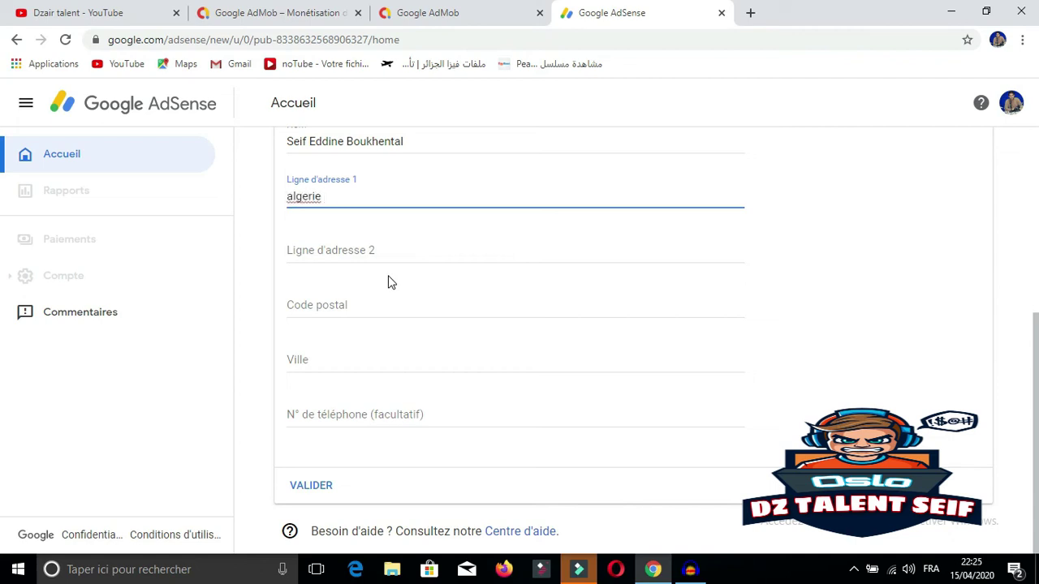
pyautogui.write('/ constantine /')
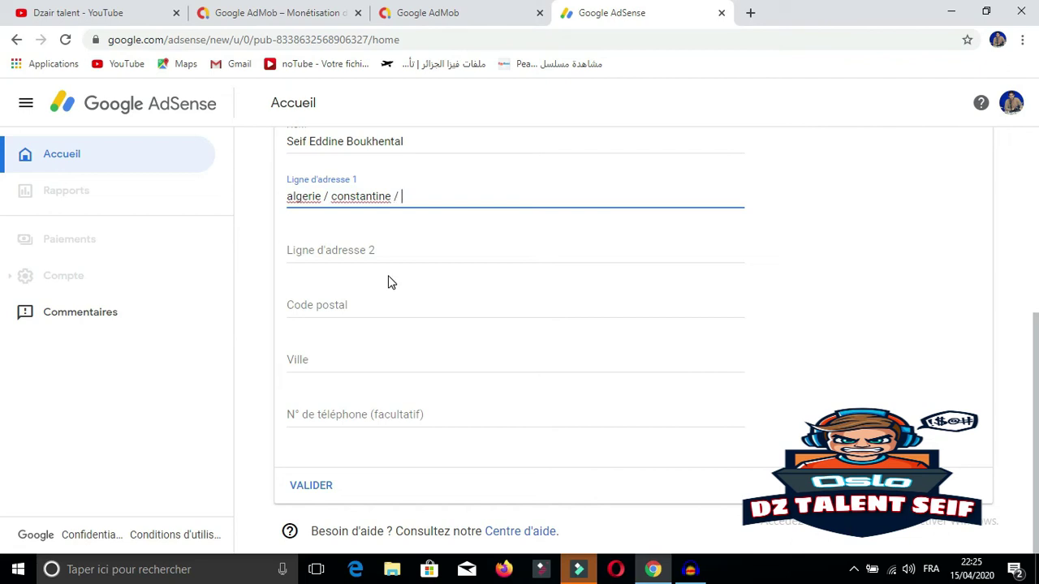
pyautogui.write(' numero de telfo')
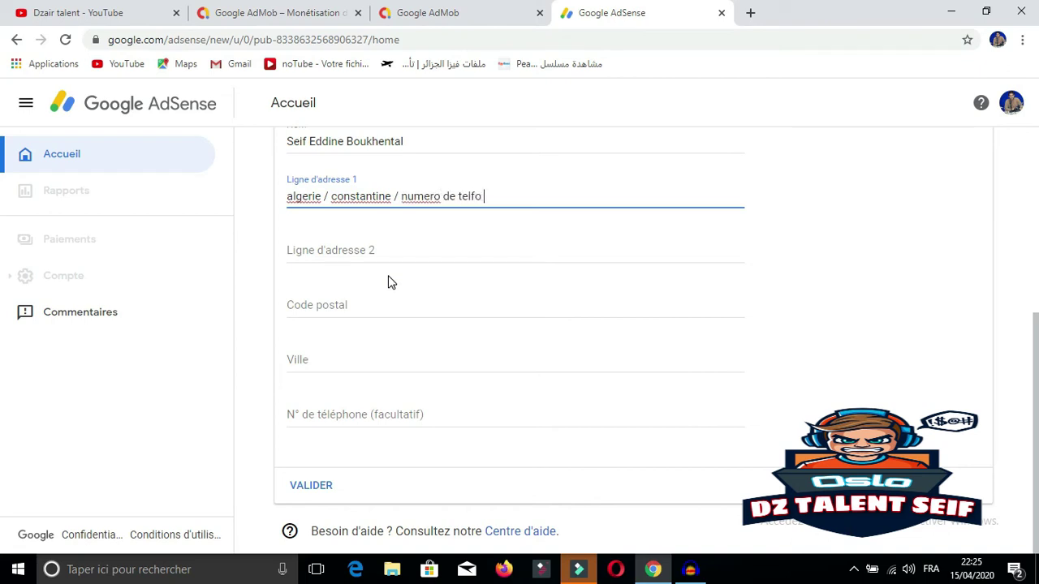
pyautogui.write('n')
pyautogui.press('Tab')
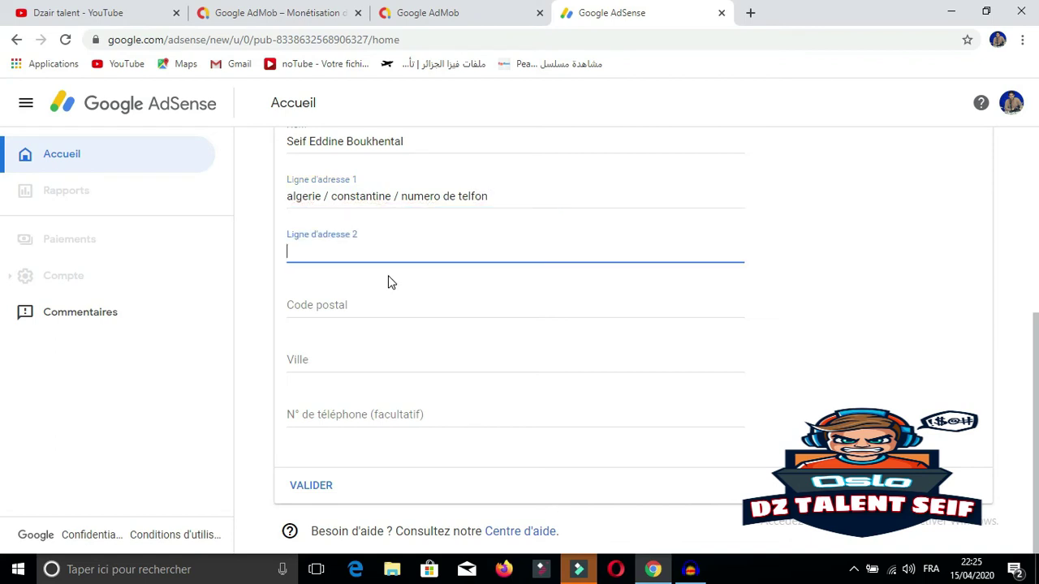
# Fill in address line 2 with "cyti /", leaving out the city name after the slash
pyautogui.write('cytu')
pyautogui.write(' /')
pyautogui.write(' co')
pyautogui.write('nstantine ')
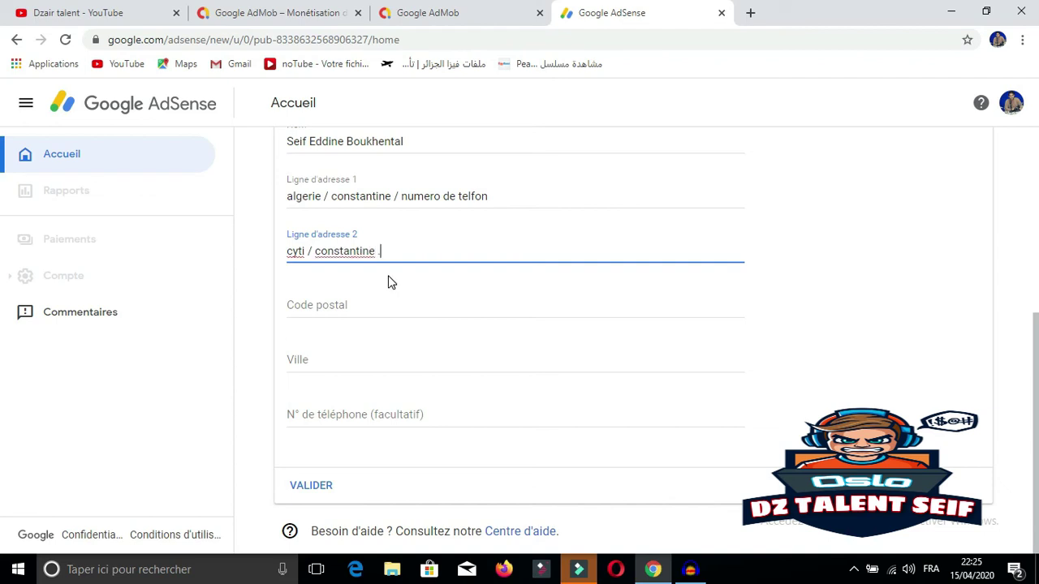
pyautogui.write('/')
pyautogui.press('BackSpace')
pyautogui.press('BackSpace')
pyautogui.moveTo(378, 250); pyautogui.dragTo(316, 259)
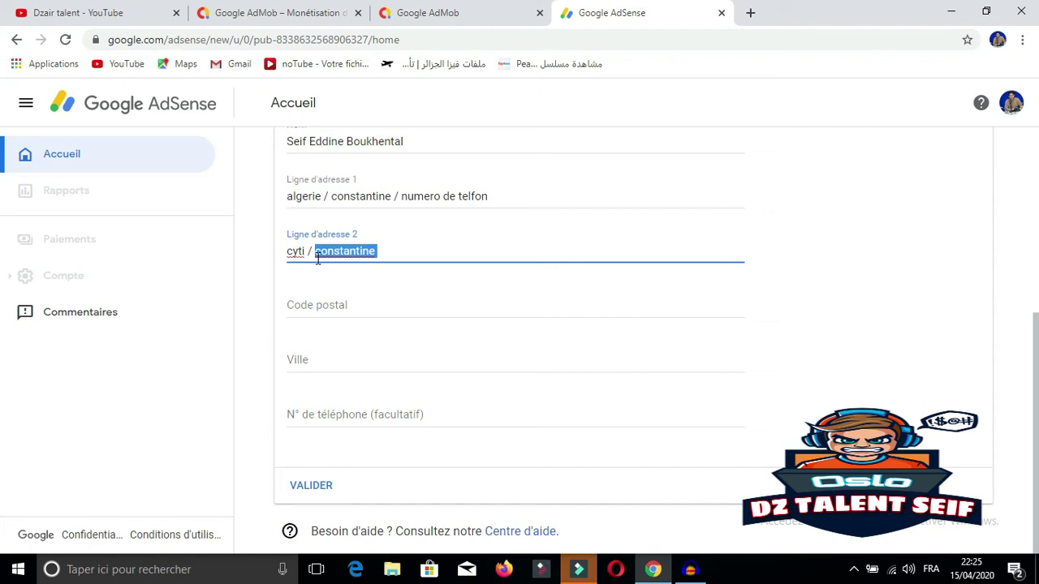
pyautogui.write('ba')
pyautogui.press('BackSpace')
# Examine the postal code, city and optional phone number fields of the address form and return to the Dzair talent YouTube channel
pyautogui.click(349, 306)
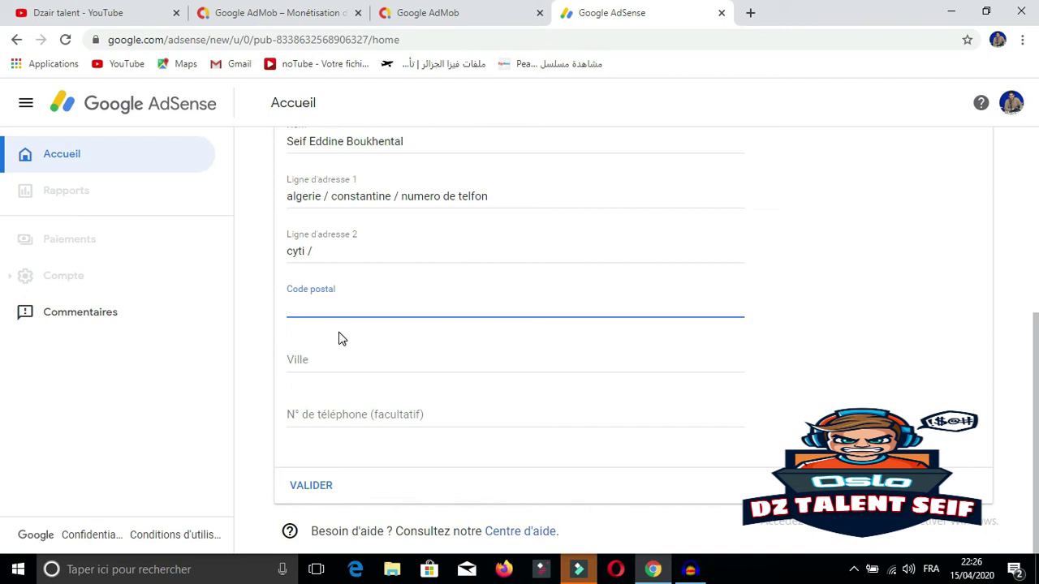
pyautogui.click(340, 361)
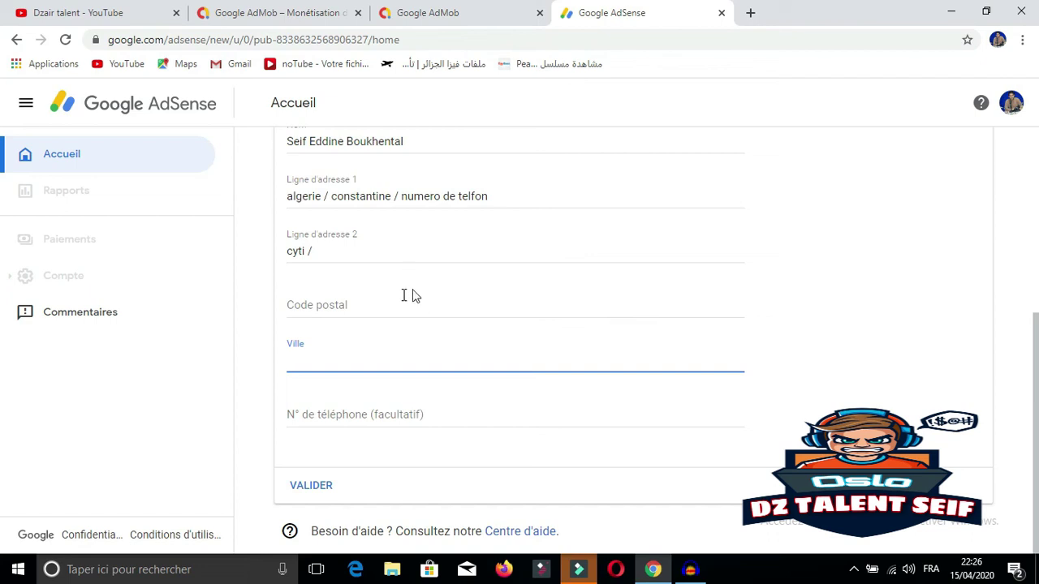
pyautogui.click(355, 418)
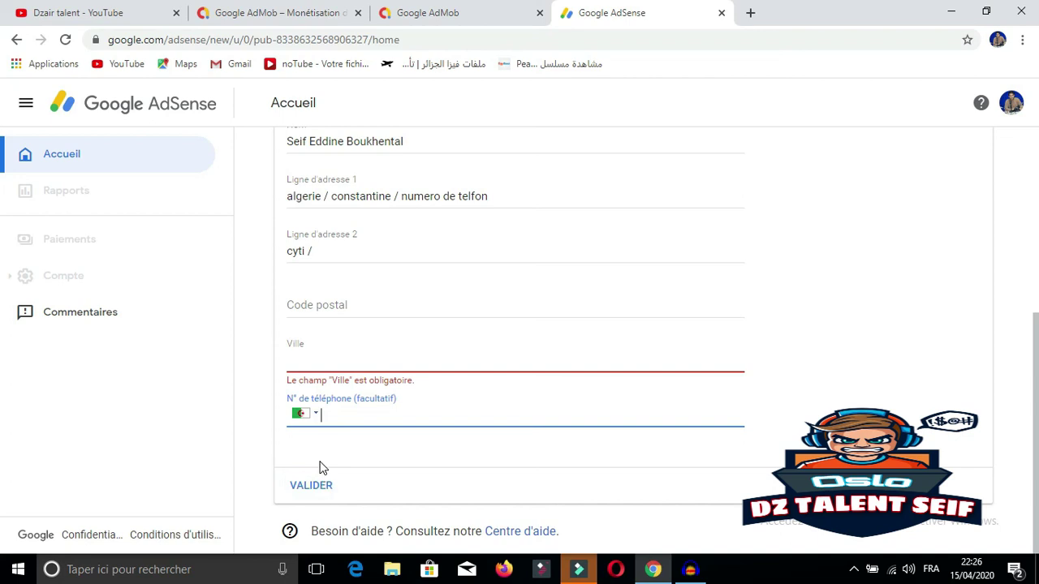
pyautogui.scroll(4, 322, 464)
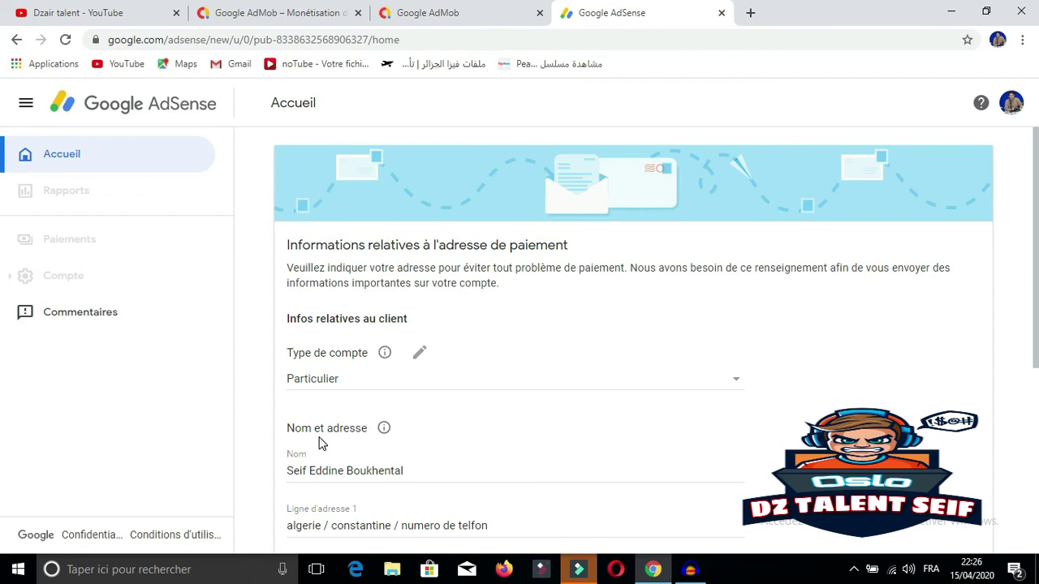
pyautogui.scroll(-4, 353, 387)
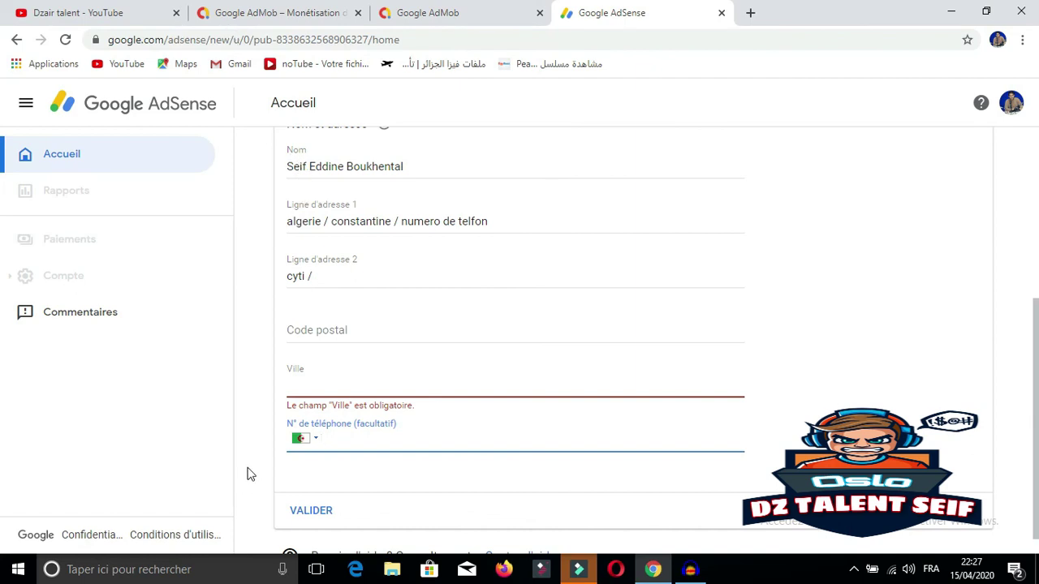
pyautogui.click(326, 340)
pyautogui.click(320, 365)
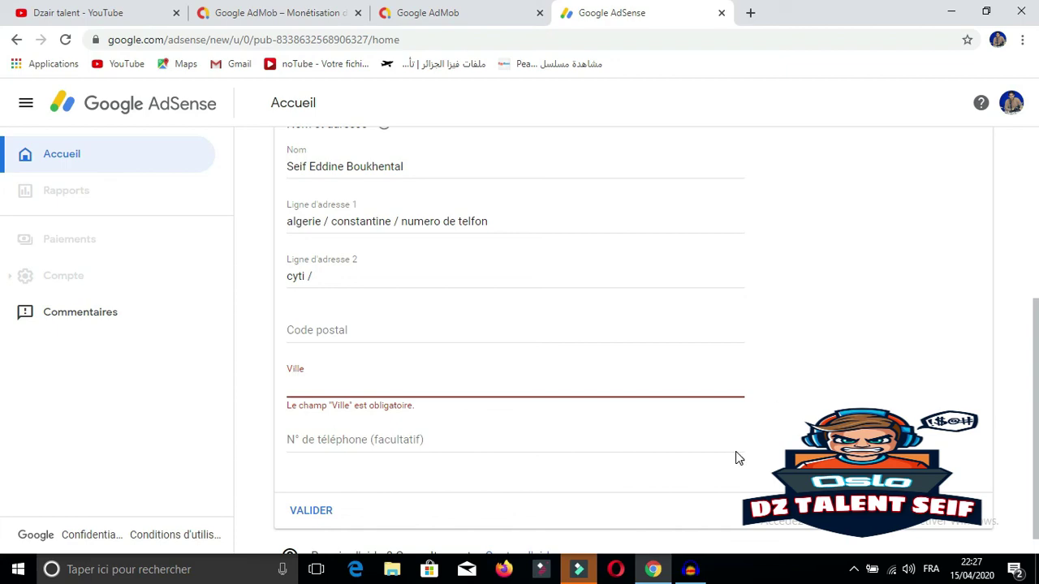
pyautogui.click(49, 13)
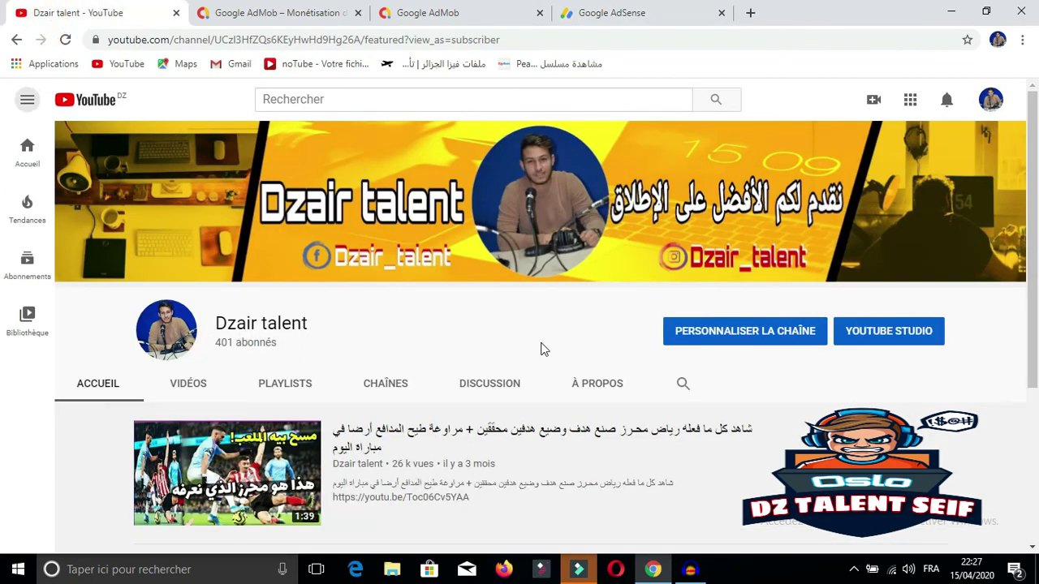